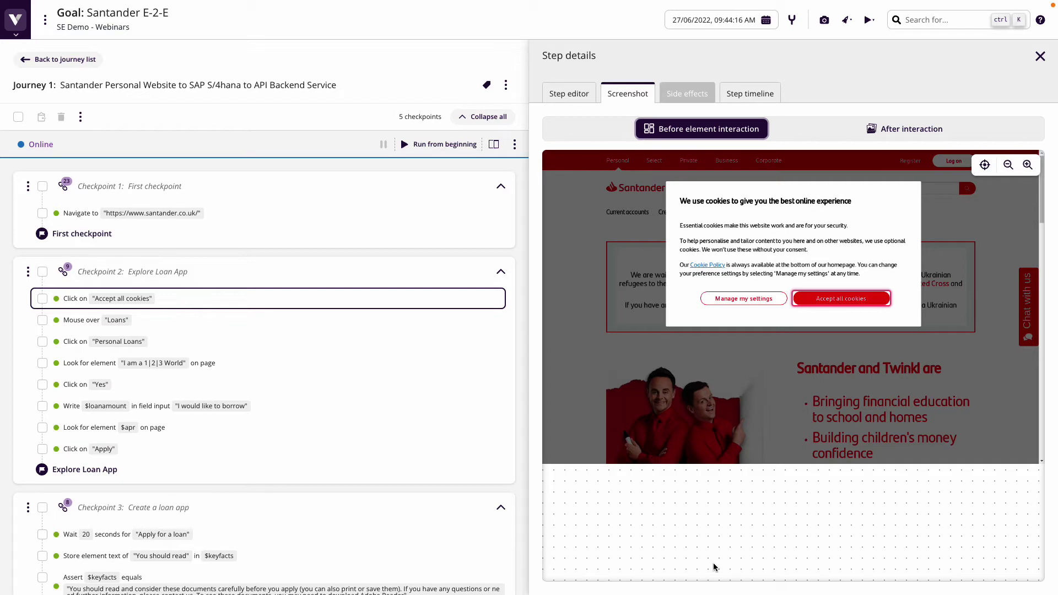
# Review the screenshots of the Loans hover, Personal Loans, loan calculator and Yes-answer steps
pyautogui.moveTo(106, 329)
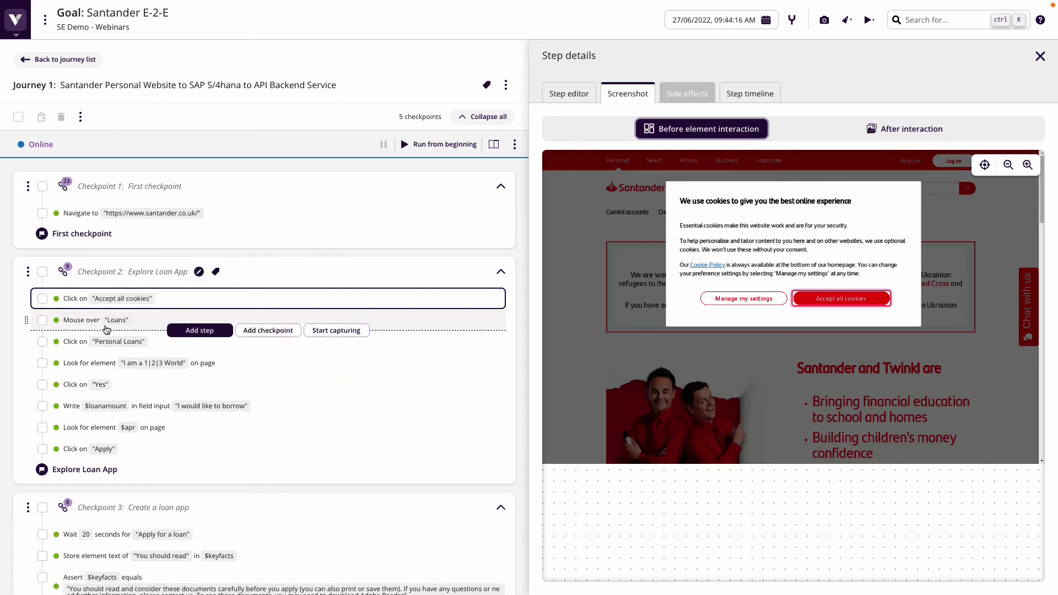
pyautogui.click(104, 321)
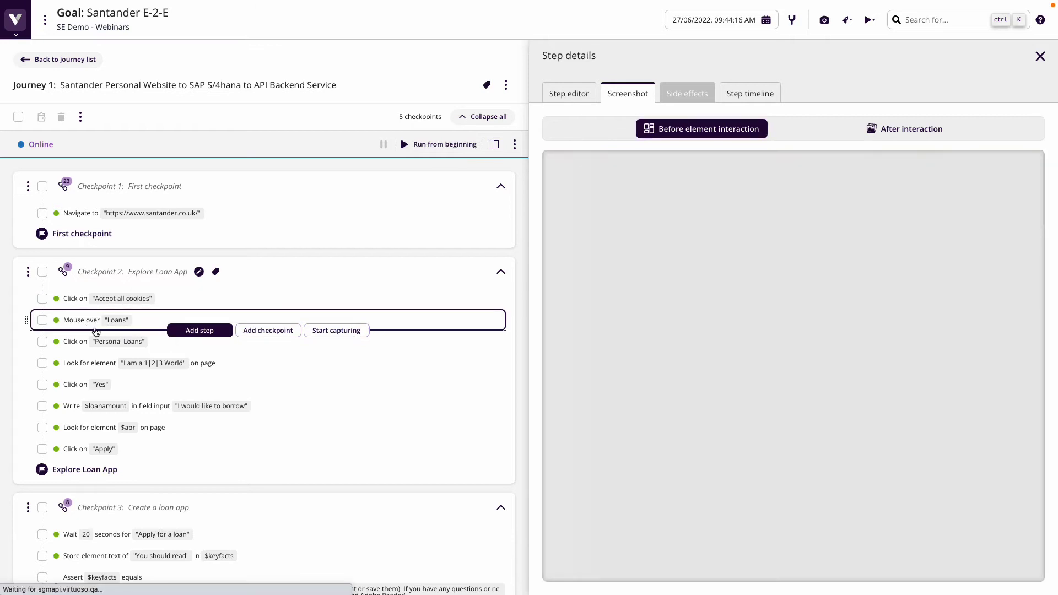
pyautogui.click(99, 342)
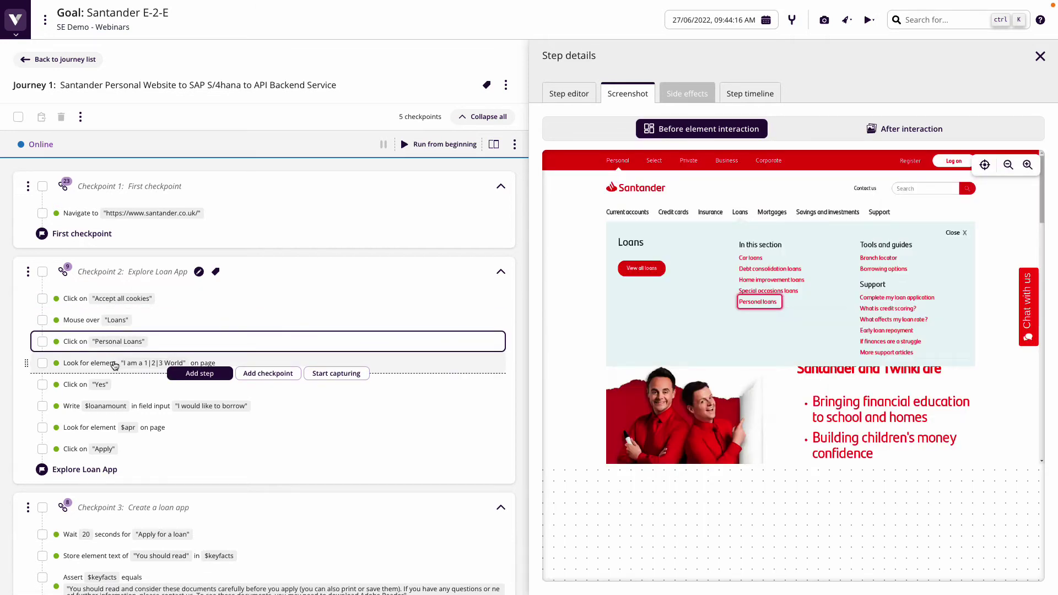
pyautogui.click(113, 363)
pyautogui.click(100, 386)
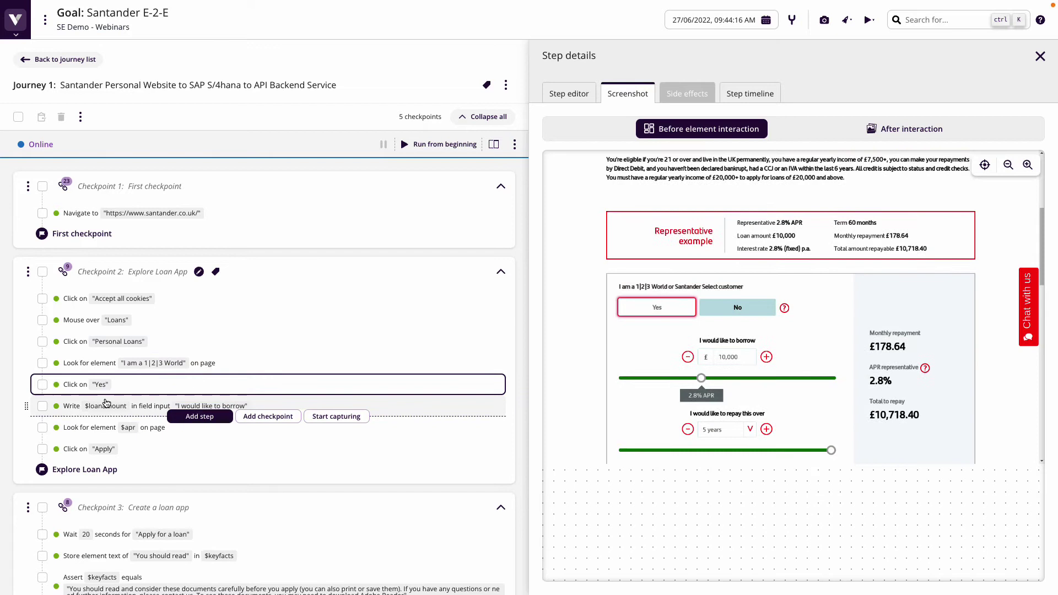
# Show the Write $loanamount step's side effects, with loanamount set to 5000
pyautogui.scroll(-3, 137, 308)
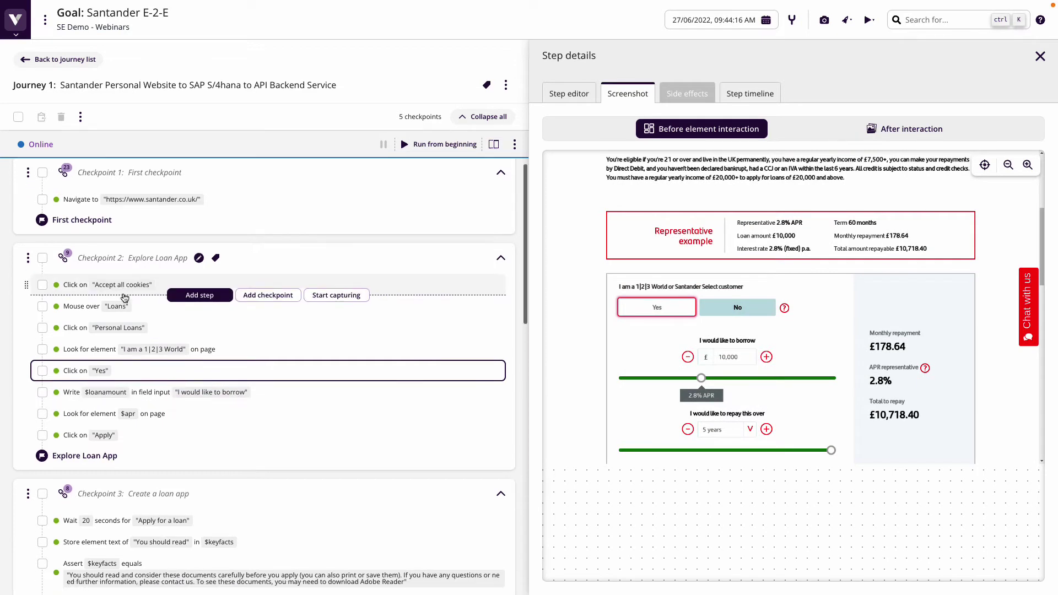
pyautogui.scroll(-3, 137, 452)
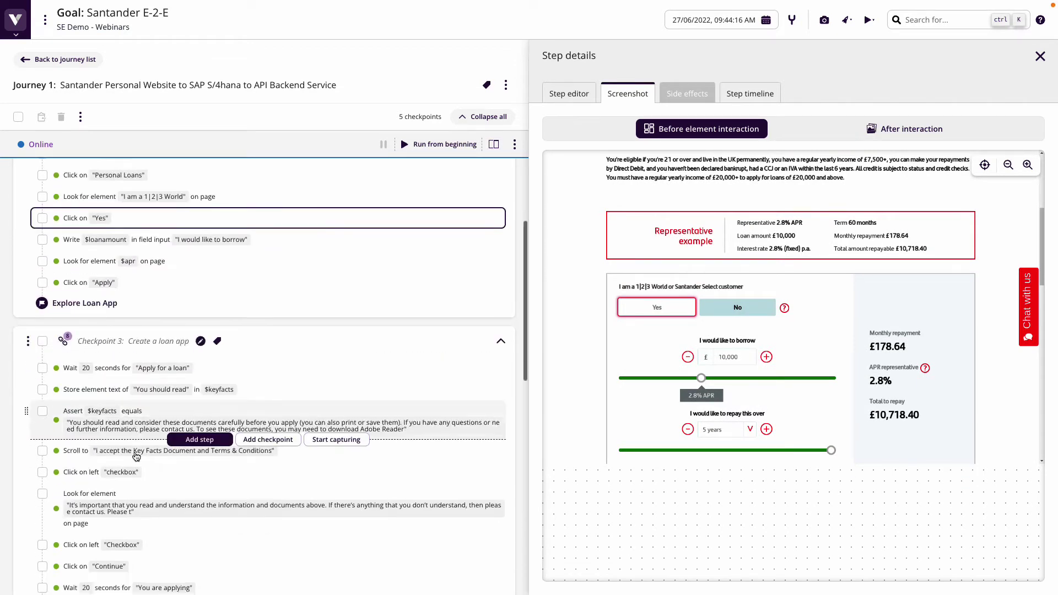
pyautogui.scroll(6, 136, 456)
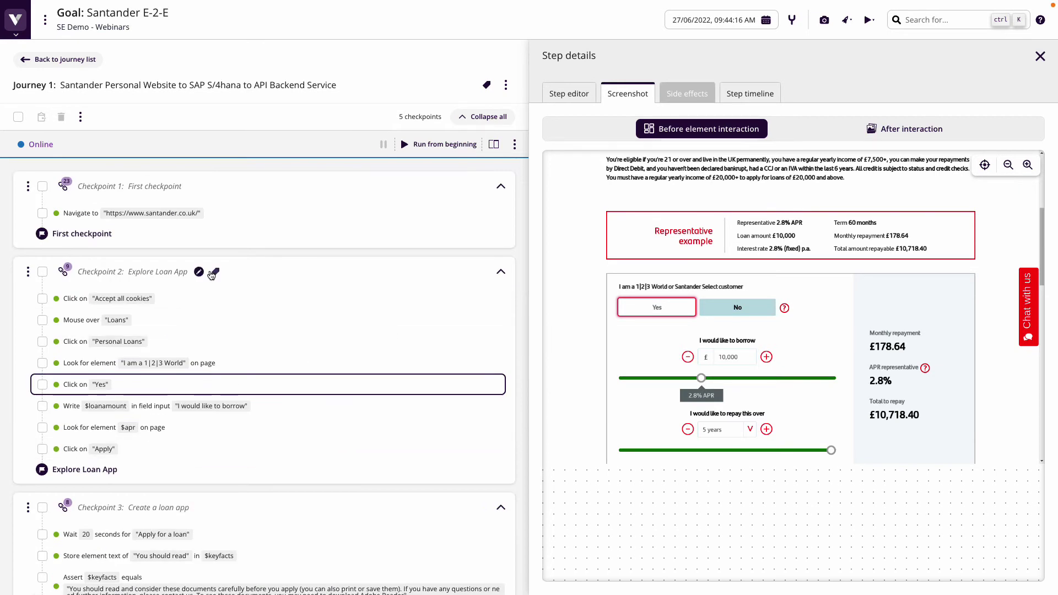
pyautogui.click(107, 405)
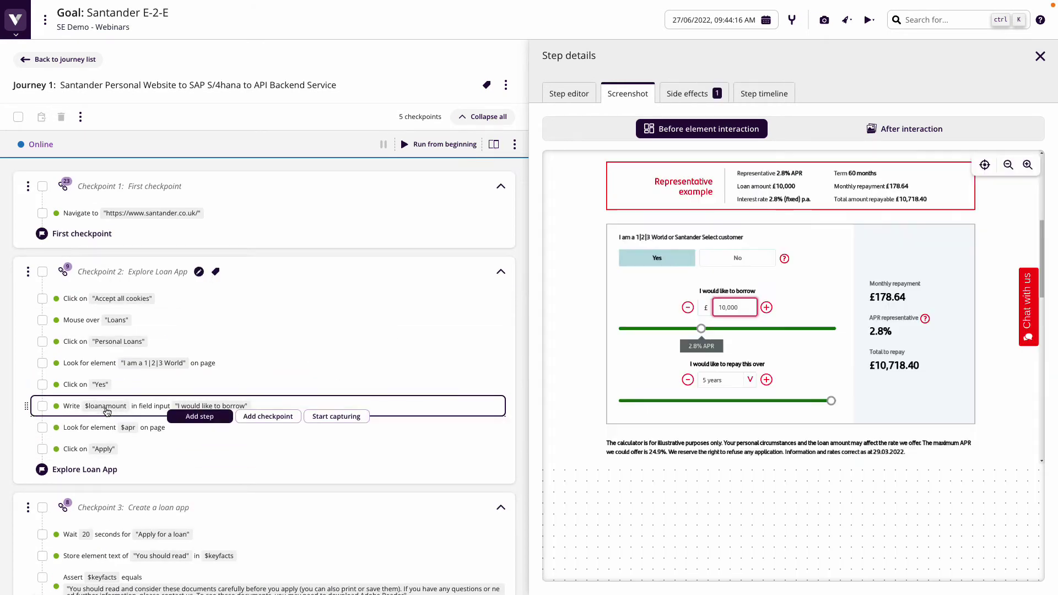
pyautogui.click(694, 93)
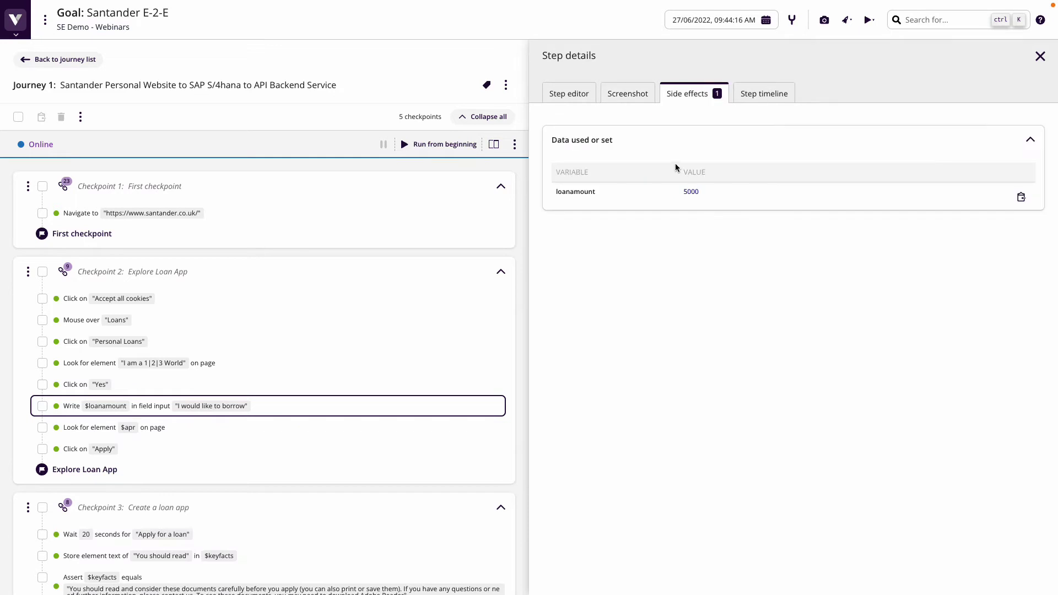
# Return to the loan-amount step's screenshot, showing 10,000, after opening and cancelling a new data table
pyautogui.click(625, 95)
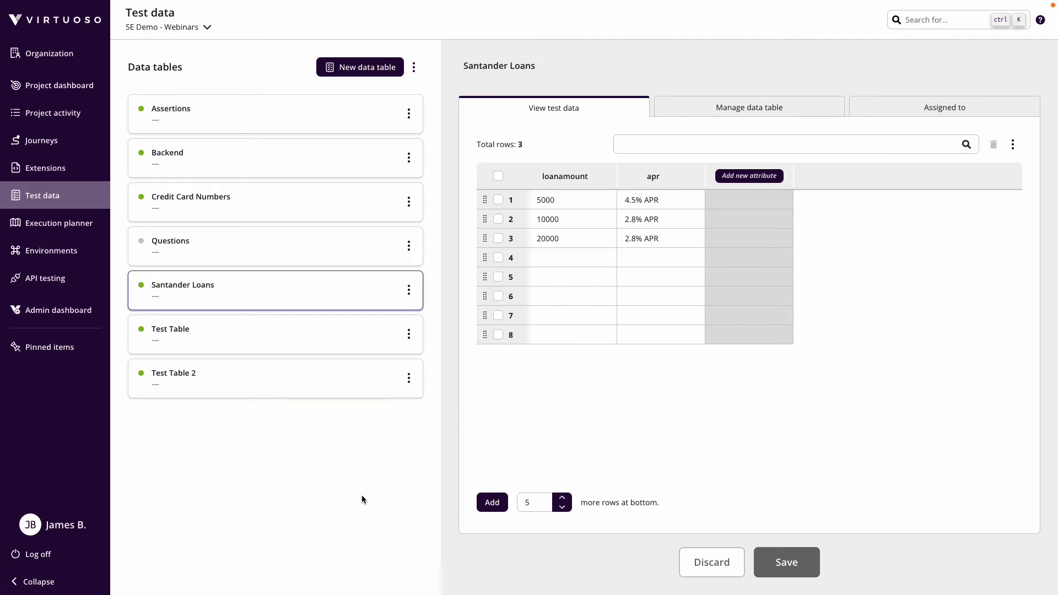
pyautogui.click(359, 67)
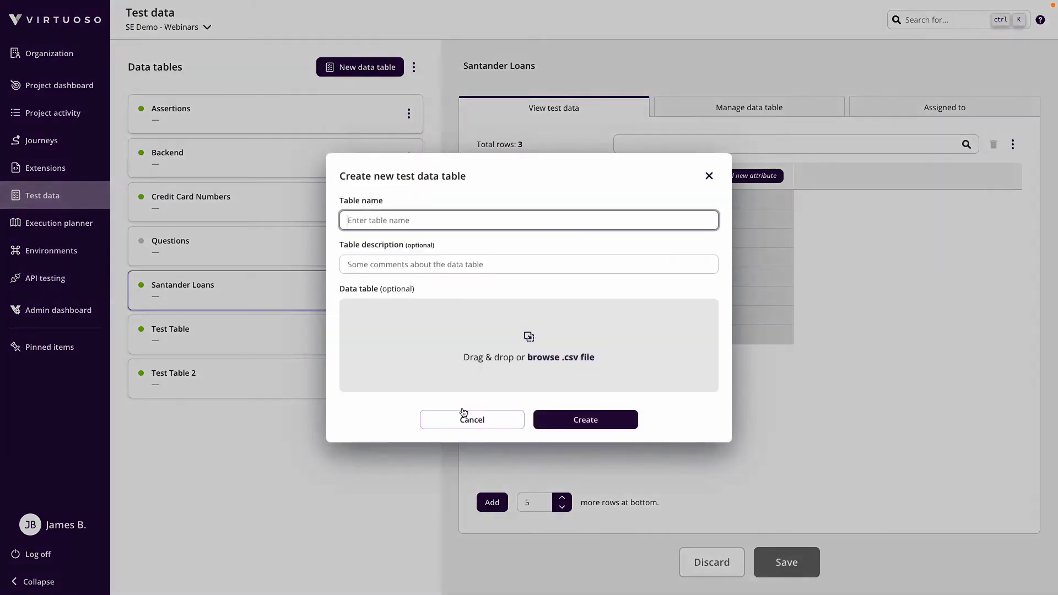
pyautogui.click(484, 419)
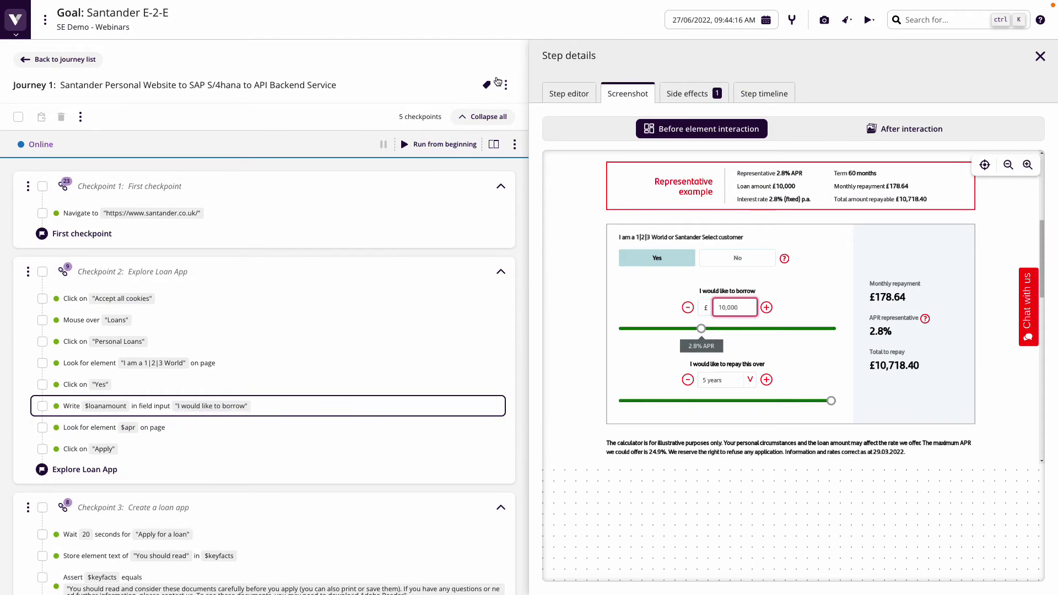
# Open the journey's data table mapping from its menu and close it unchanged
pyautogui.click(505, 84)
pyautogui.click(551, 163)
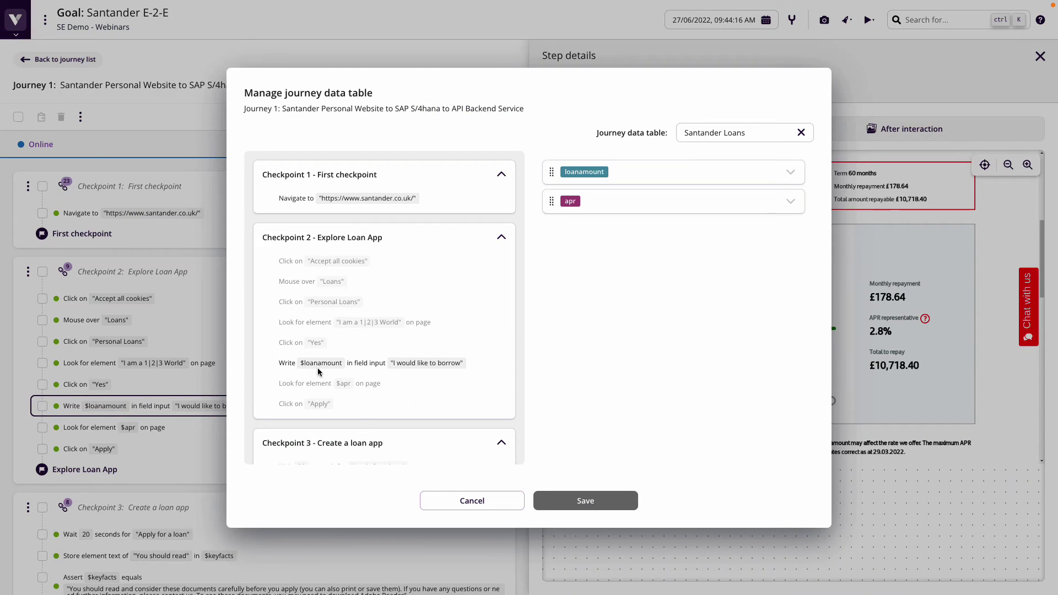
pyautogui.click(515, 503)
# Confirm the Look for element $apr step captured 4.5% APR, then view its screenshot
pyautogui.click(132, 434)
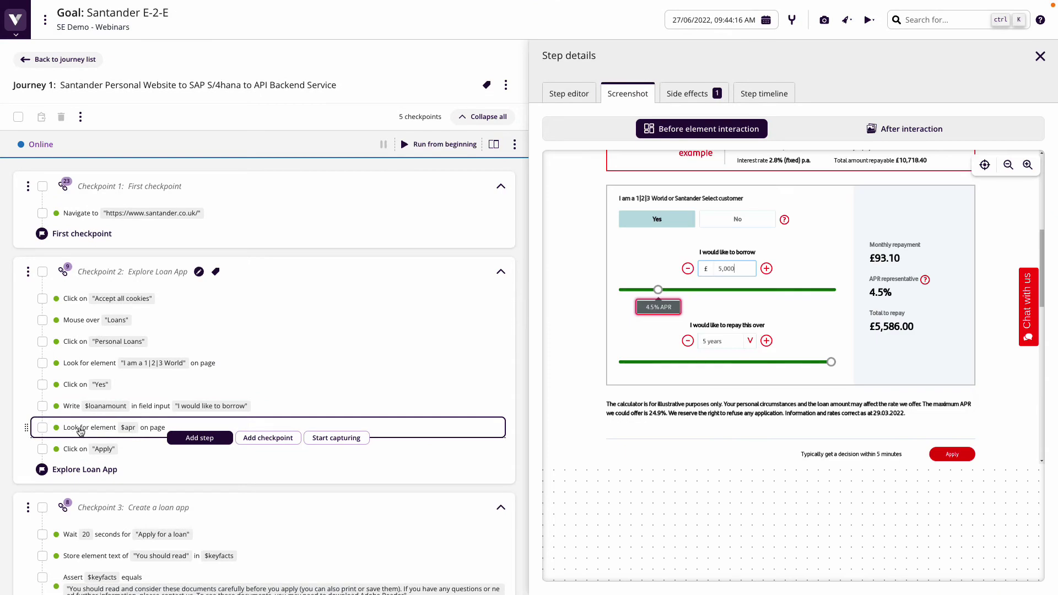
pyautogui.moveTo(659, 322)
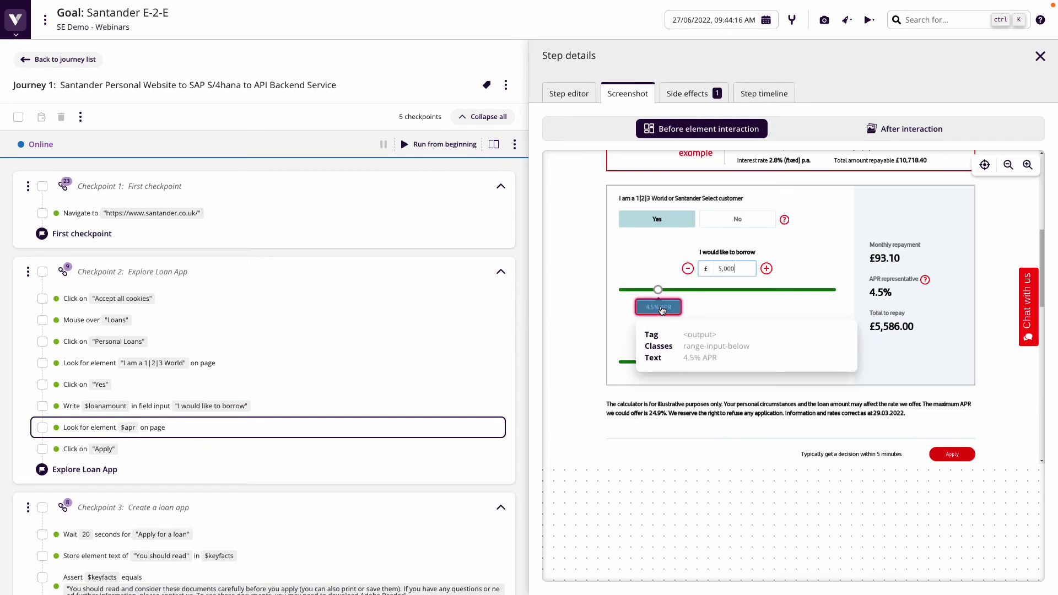
pyautogui.click(705, 95)
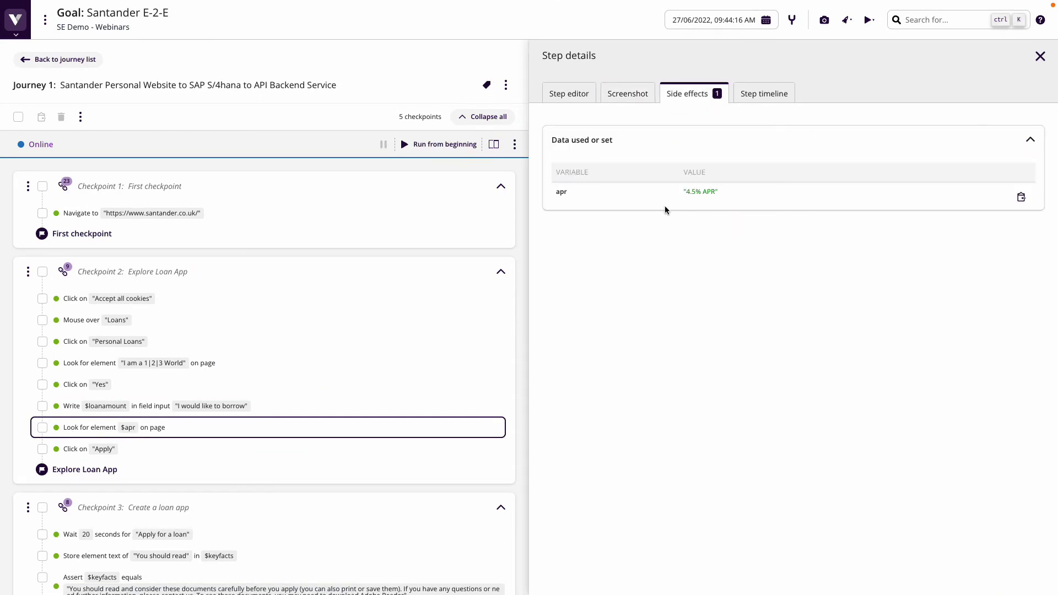
pyautogui.click(643, 95)
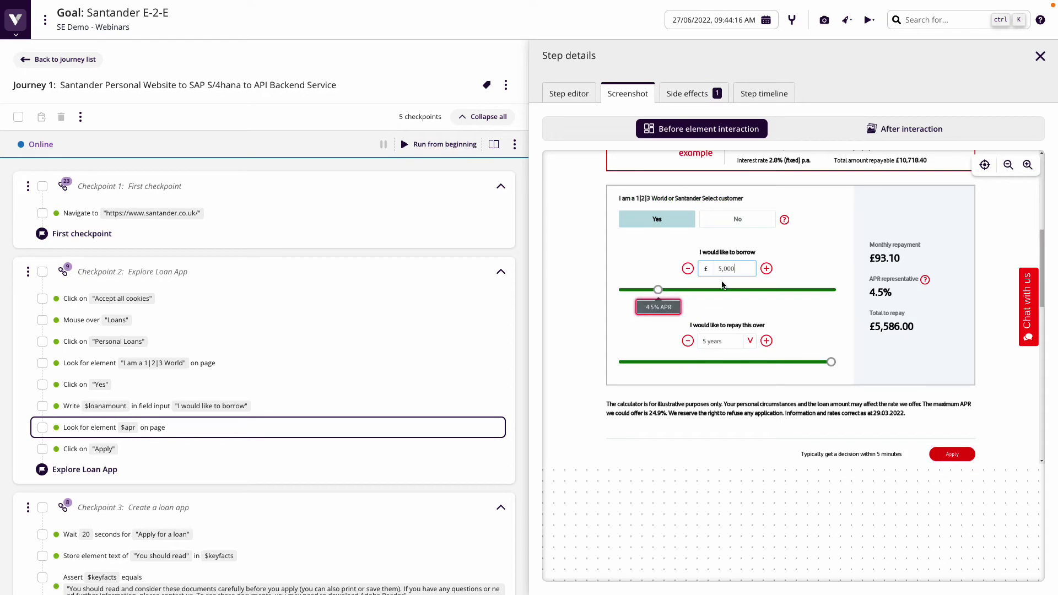
pyautogui.scroll(-3, 358, 333)
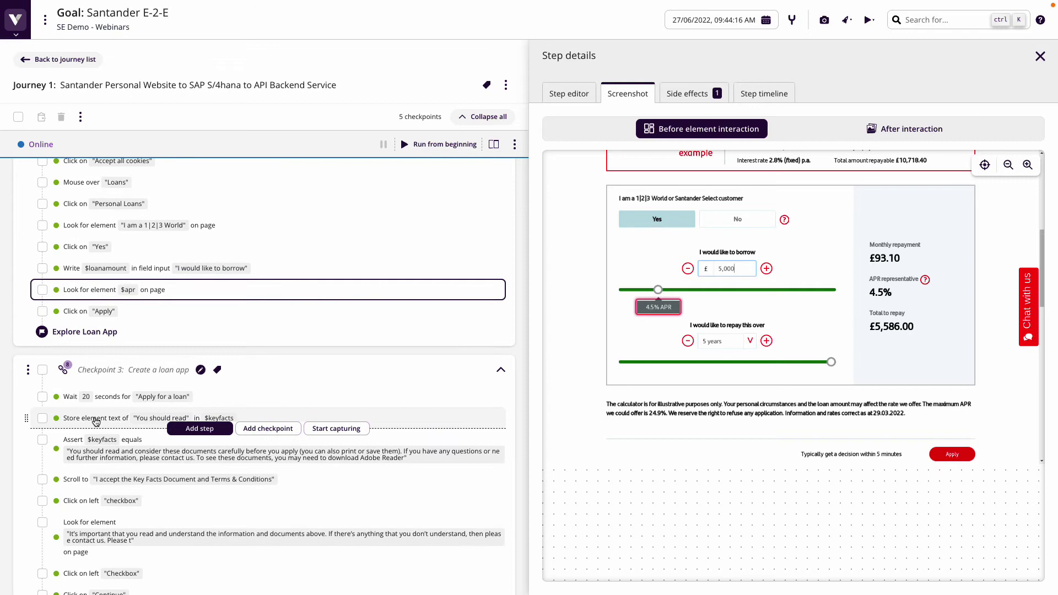
# Check the keyfacts value stored from the key facts text, and the assertion on $keyfacts
pyautogui.click(95, 422)
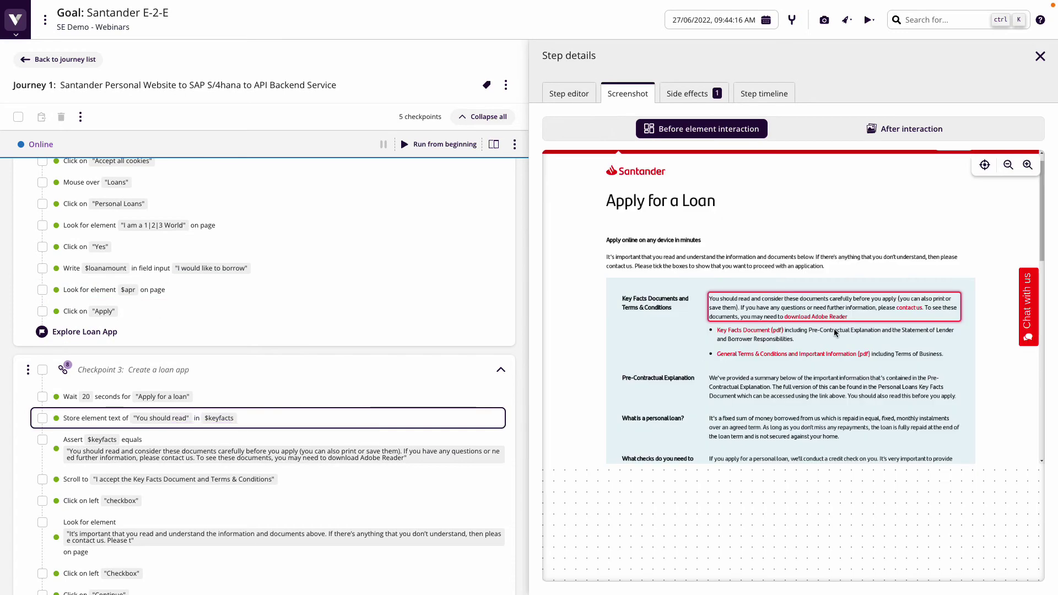
pyautogui.moveTo(767, 317)
pyautogui.click(687, 93)
pyautogui.click(114, 452)
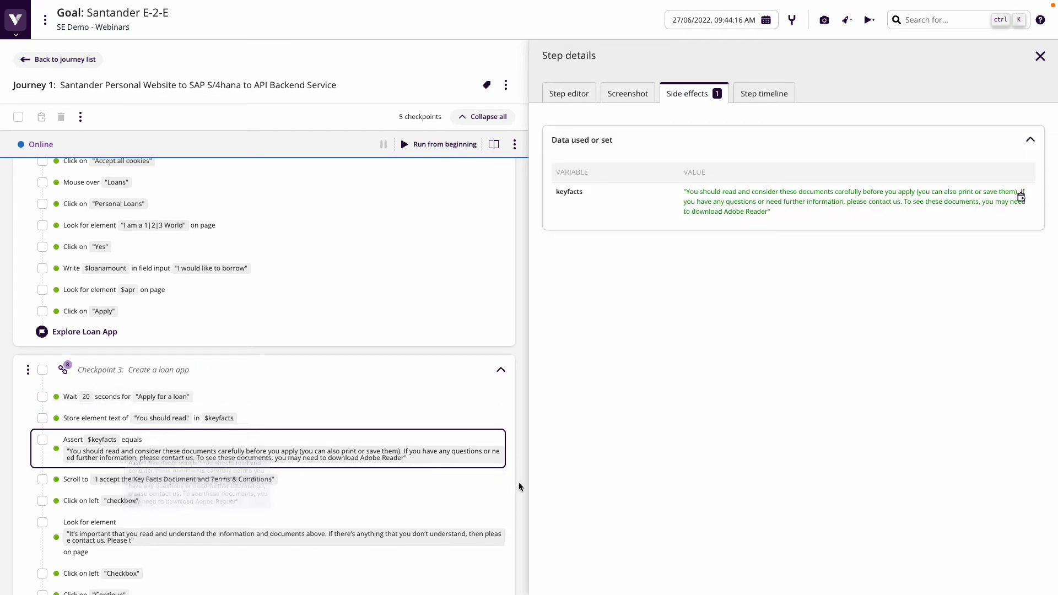
# Review the checkbox and 'Do you live in the UK?' steps, ending on Click on 'Yes'
pyautogui.click(121, 508)
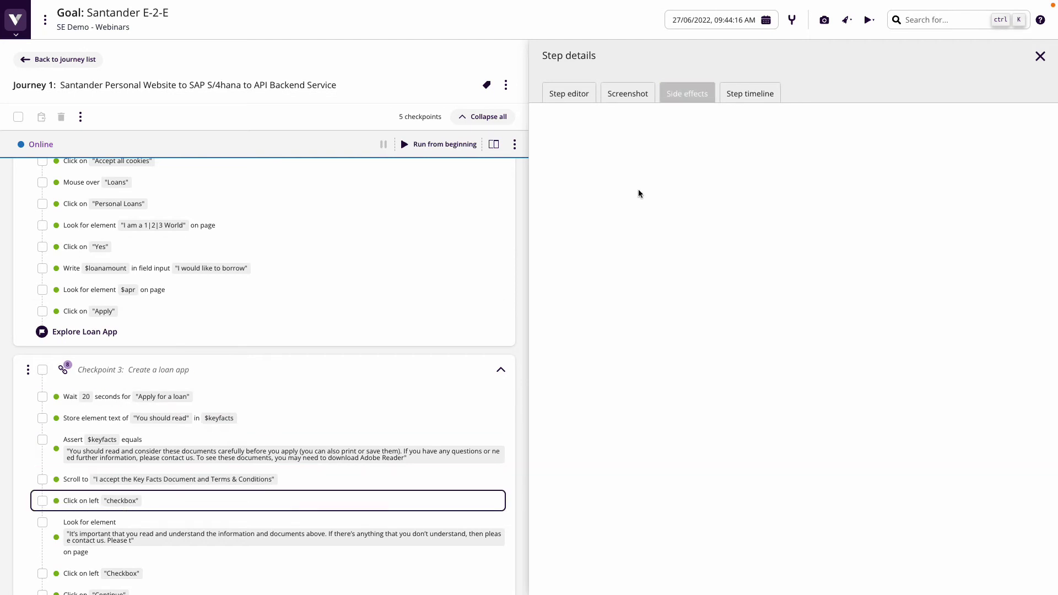
pyautogui.click(638, 103)
pyautogui.moveTo(169, 528)
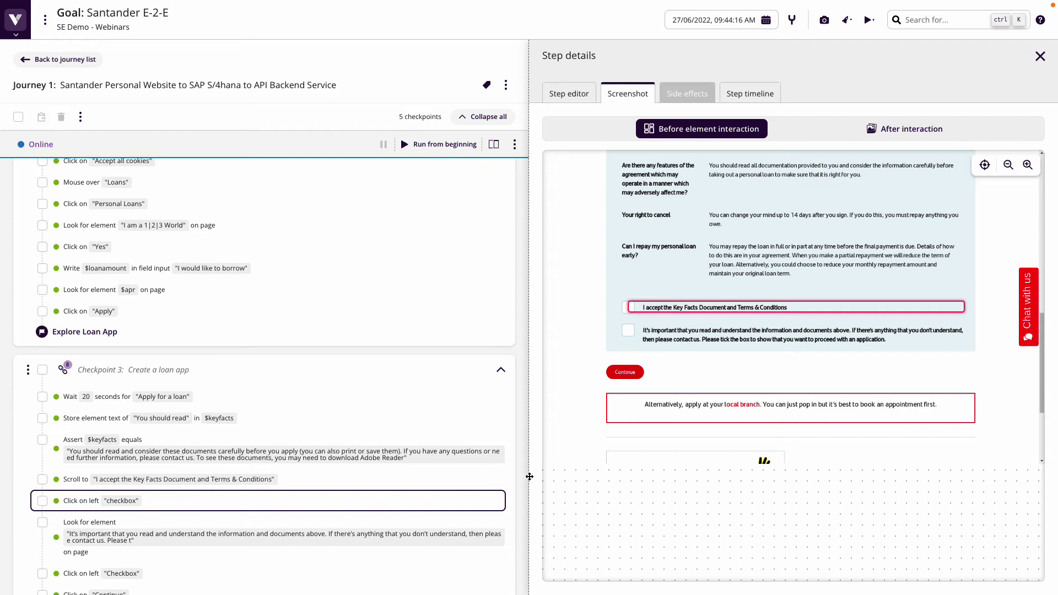
pyautogui.scroll(-4, 386, 421)
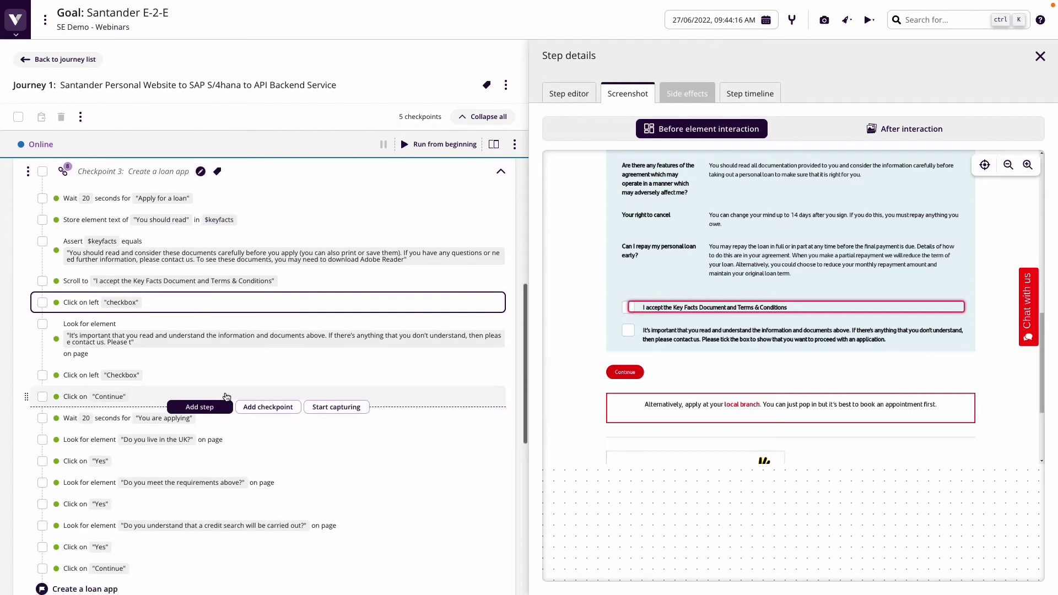
pyautogui.scroll(-1, 226, 396)
pyautogui.click(113, 351)
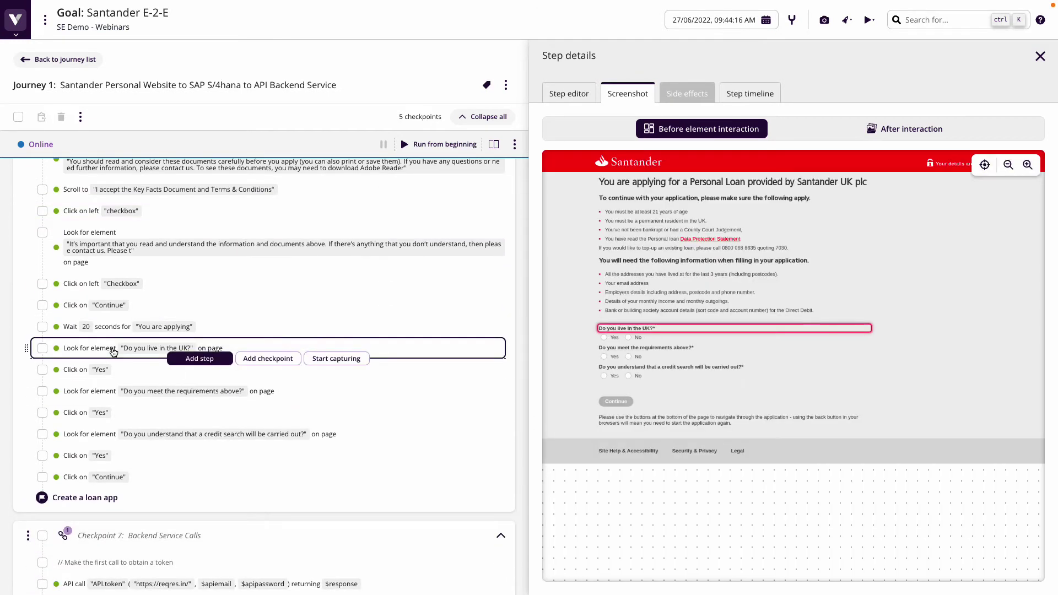
pyautogui.moveTo(653, 333)
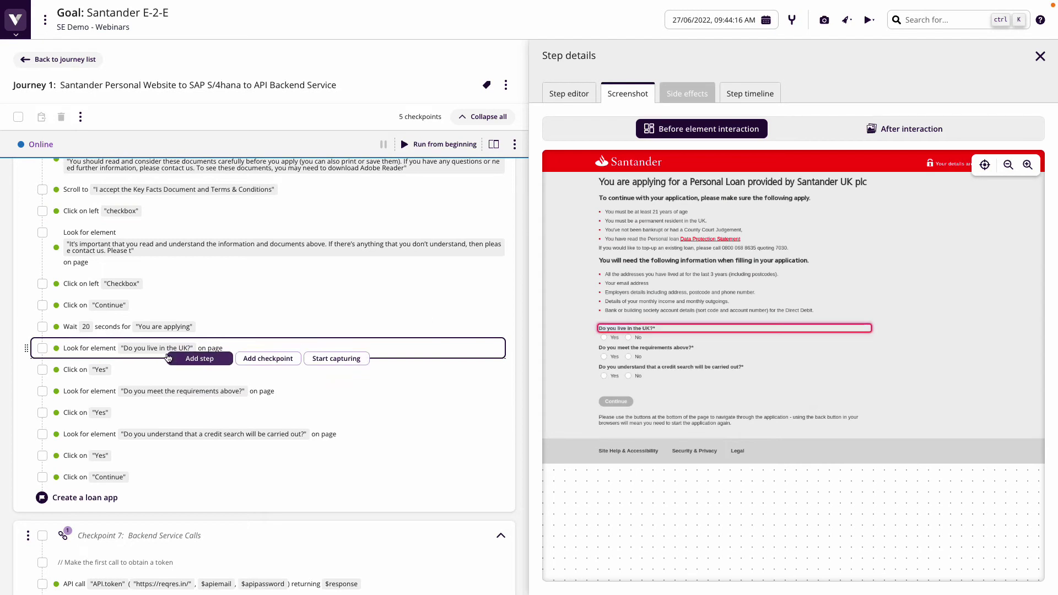
pyautogui.click(96, 372)
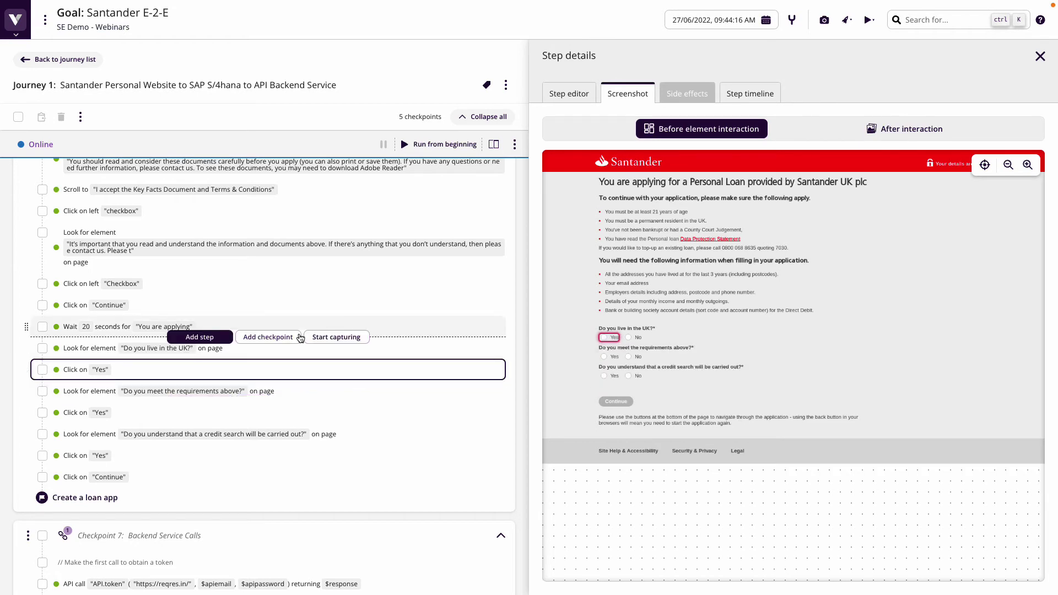
# Expand the API.token response to reveal the token, then view API.getuser's GET users/2 request and response
pyautogui.scroll(-5, 300, 339)
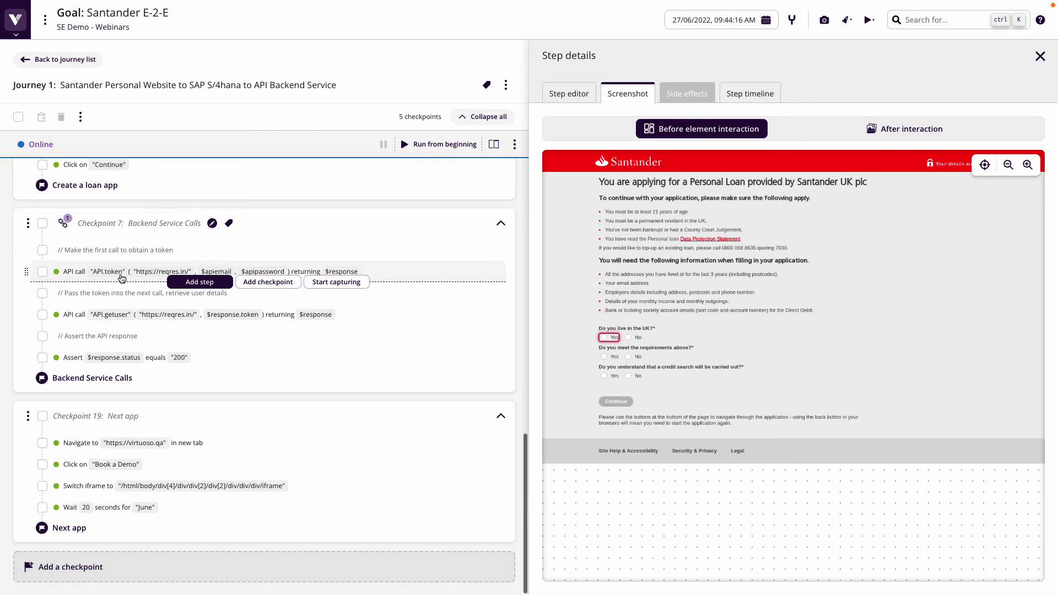
pyautogui.click(106, 274)
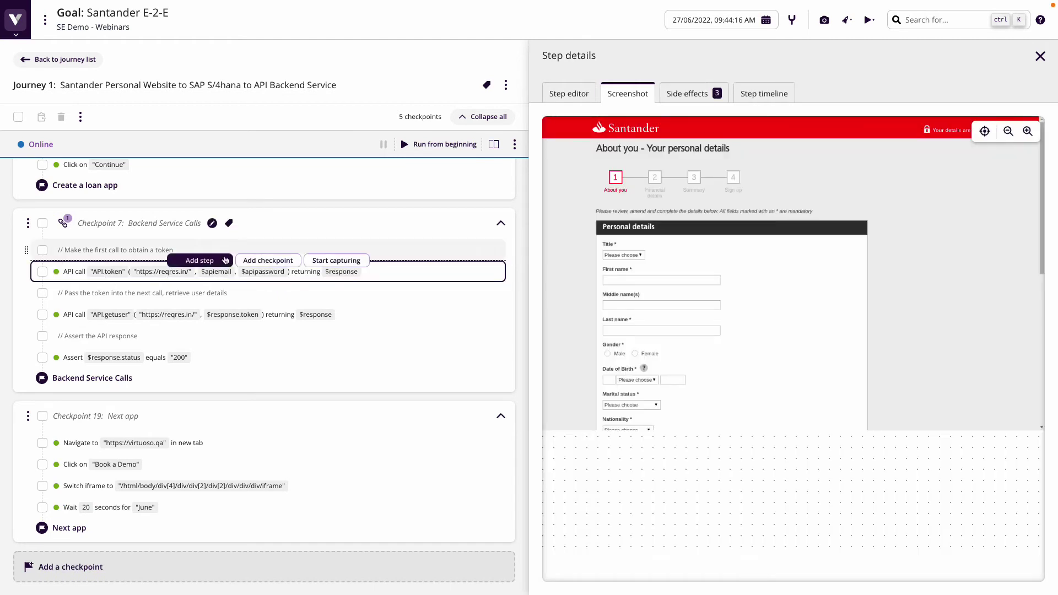
pyautogui.click(689, 94)
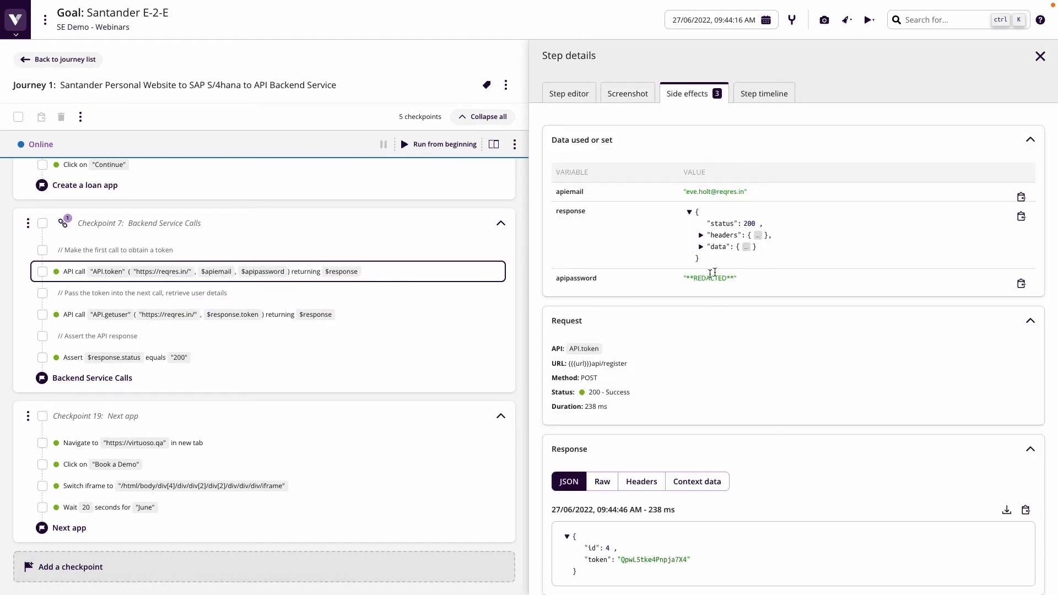
pyautogui.click(701, 247)
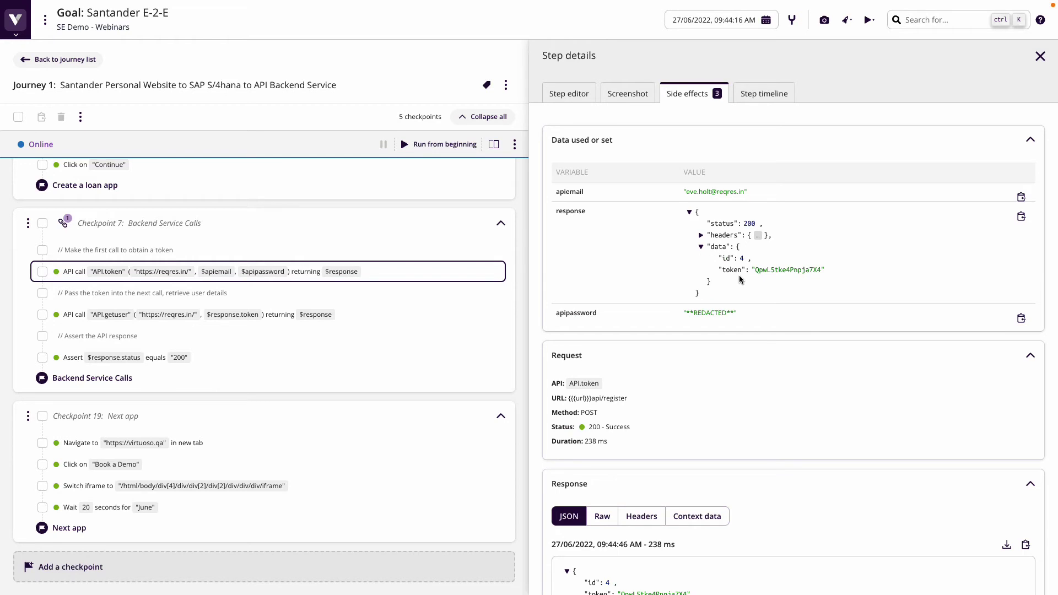
pyautogui.click(97, 320)
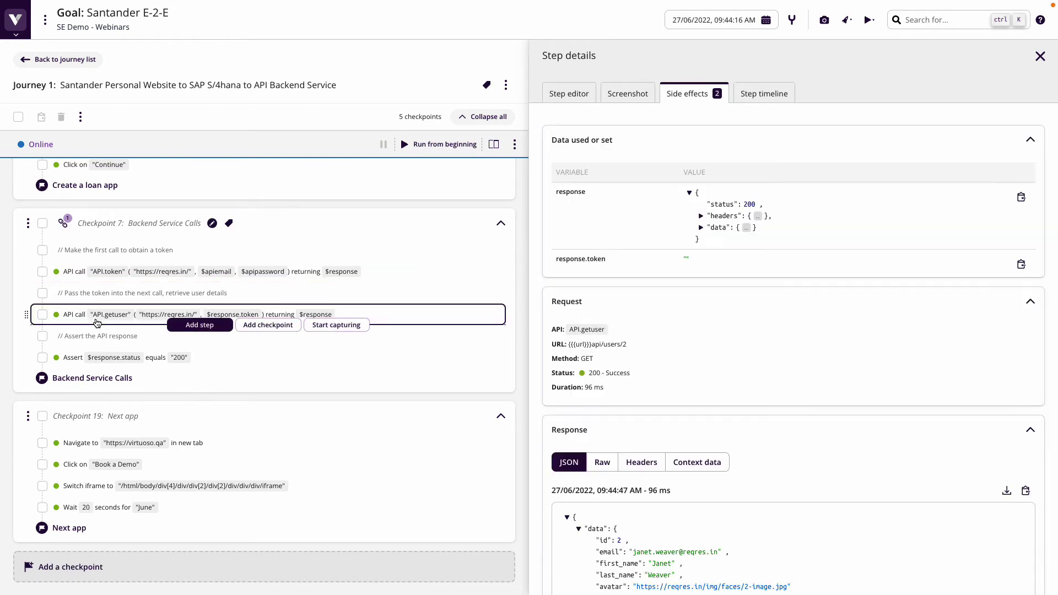
pyautogui.scroll(1, 96, 324)
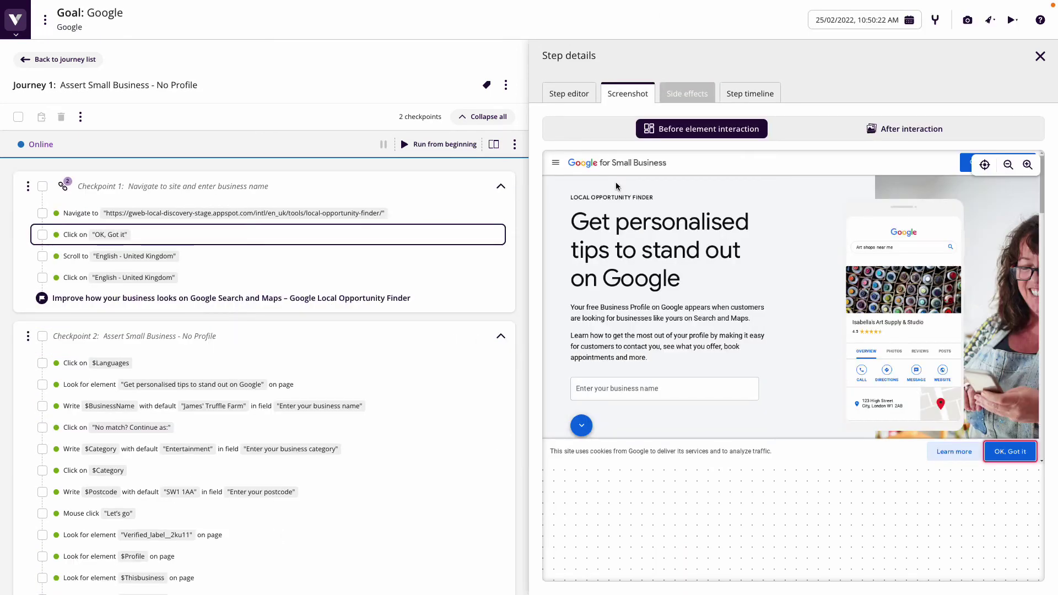
# Review the screenshots of the Click on $Languages, headline check and Write $BusinessName steps
pyautogui.moveTo(329, 269)
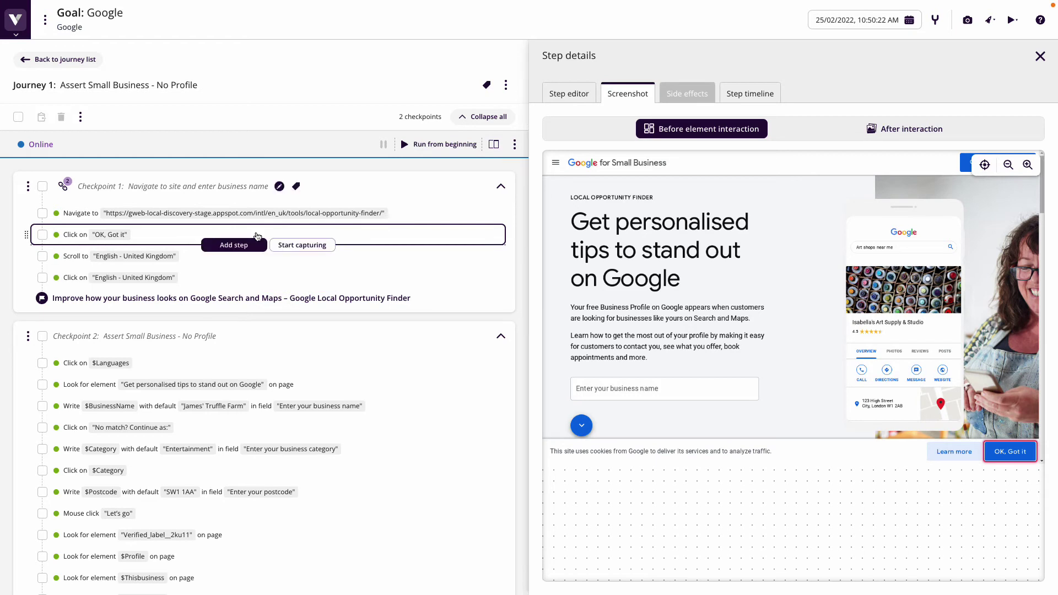
pyautogui.scroll(-1, 226, 246)
pyautogui.moveTo(106, 310)
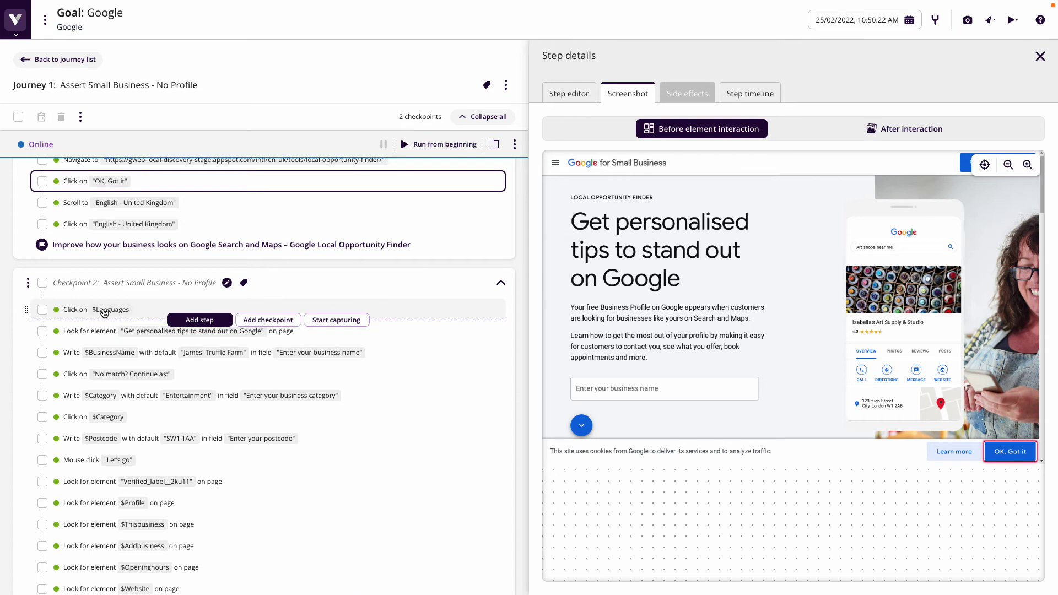
pyautogui.click(105, 311)
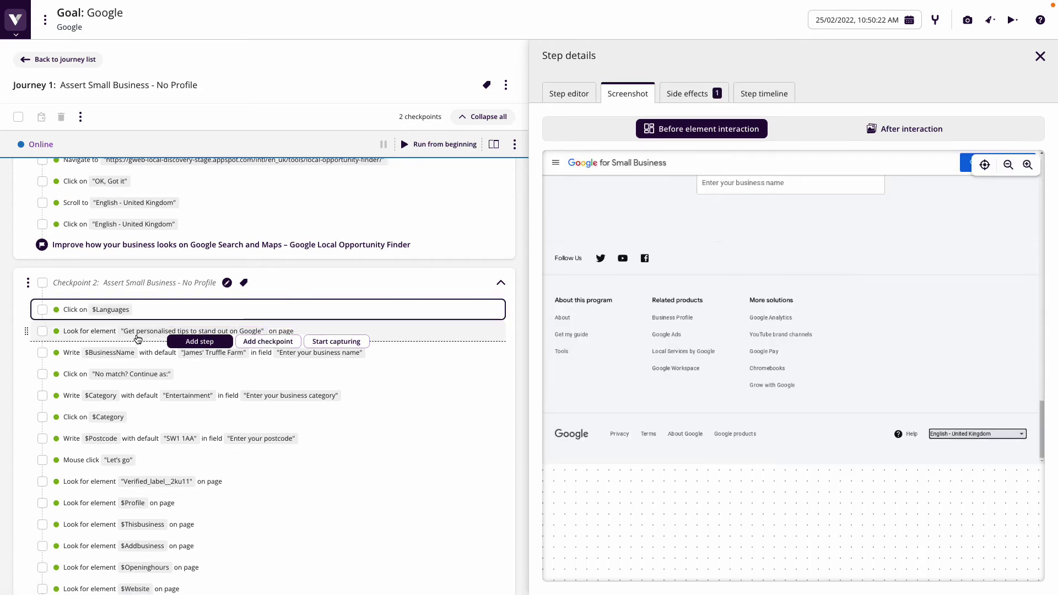
pyautogui.click(138, 334)
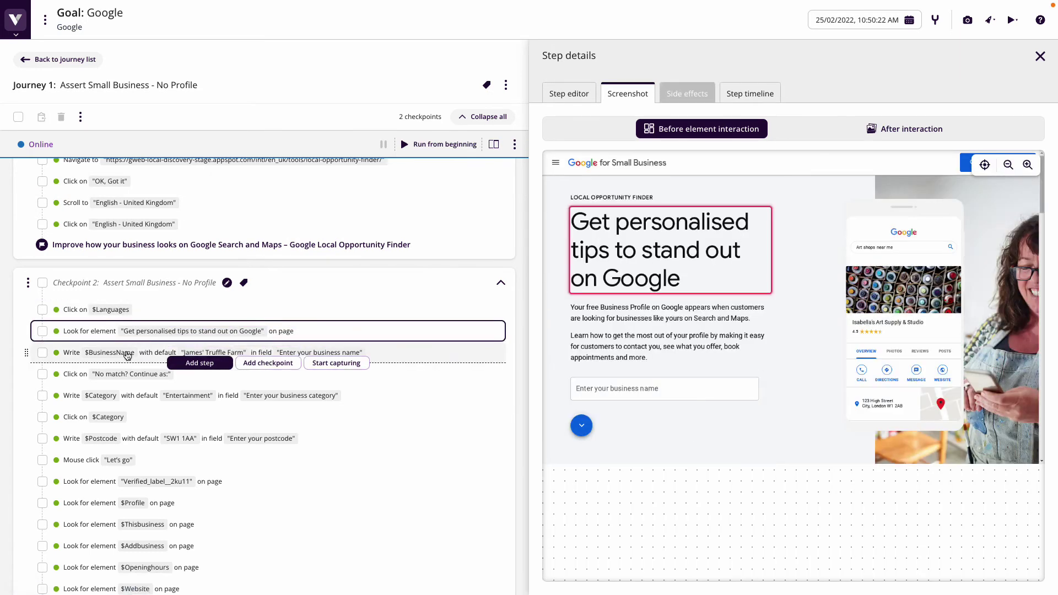
pyautogui.click(127, 354)
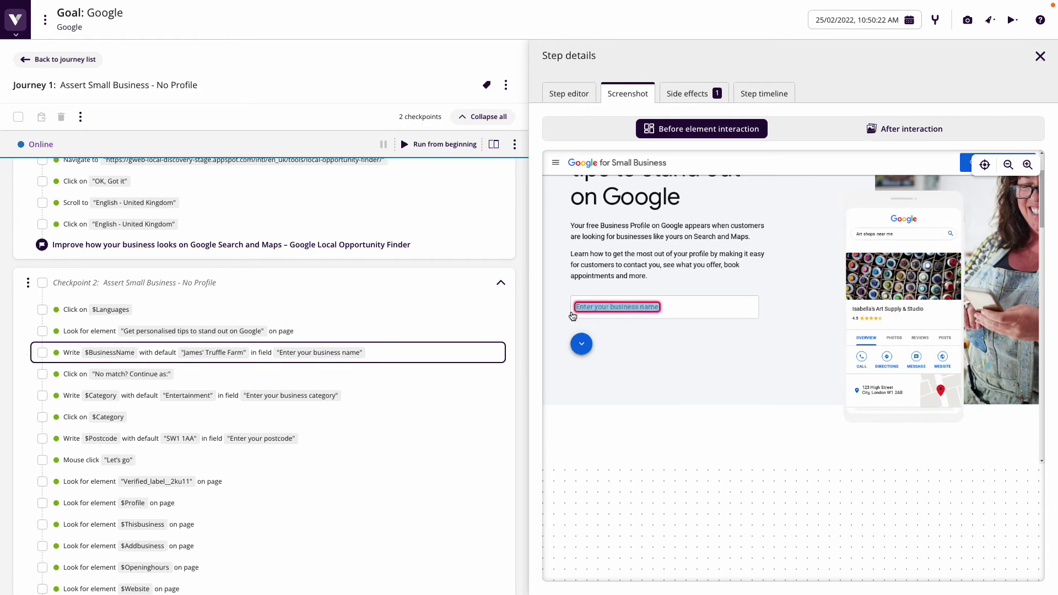
pyautogui.scroll(-1, 138, 458)
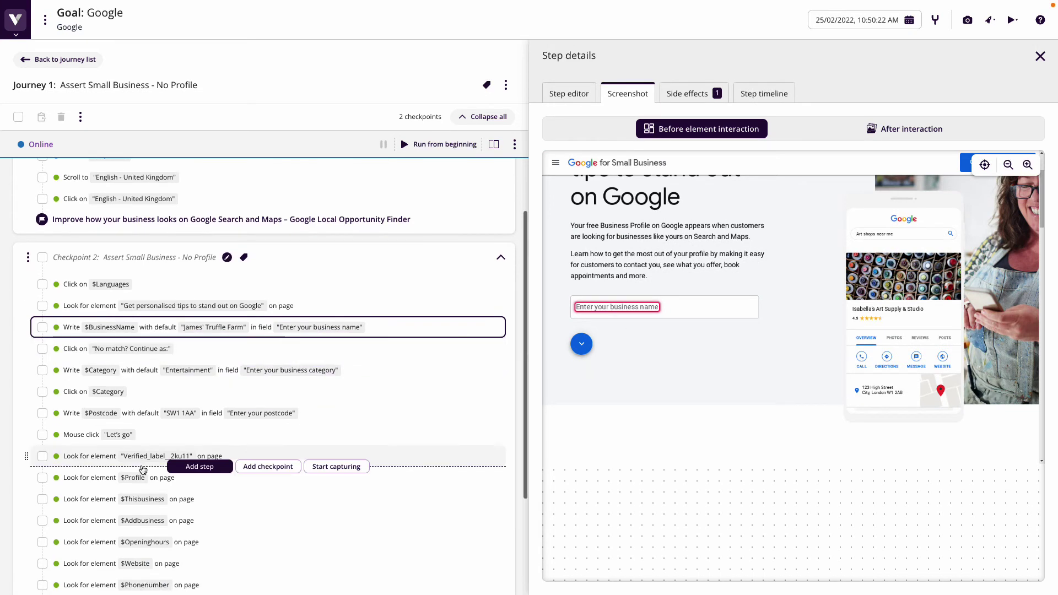
# Check the $Profile step's after-interaction page and its Profile variable value
pyautogui.click(135, 455)
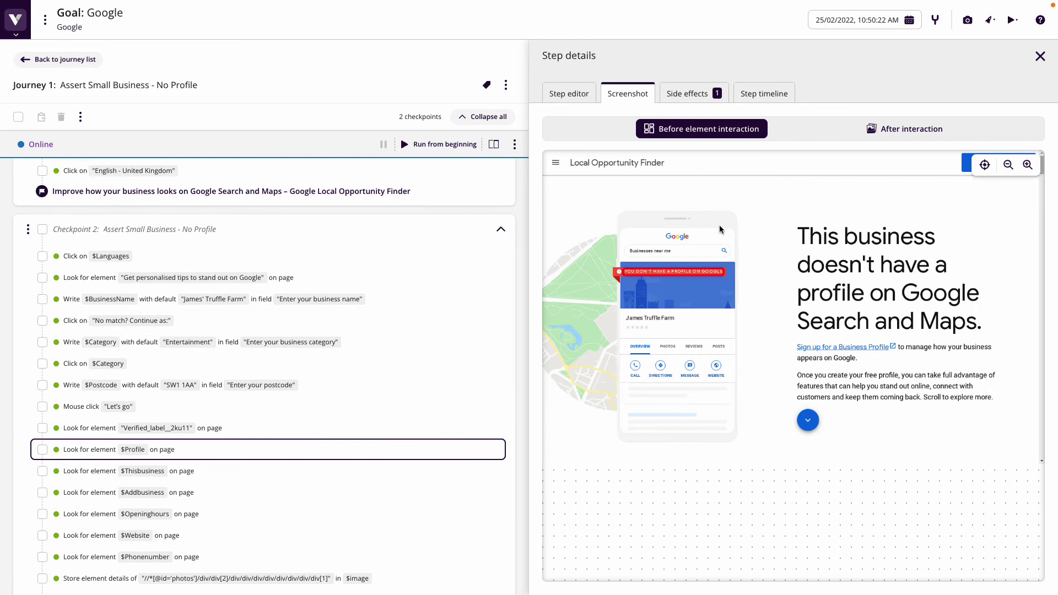
pyautogui.click(906, 130)
pyautogui.click(708, 98)
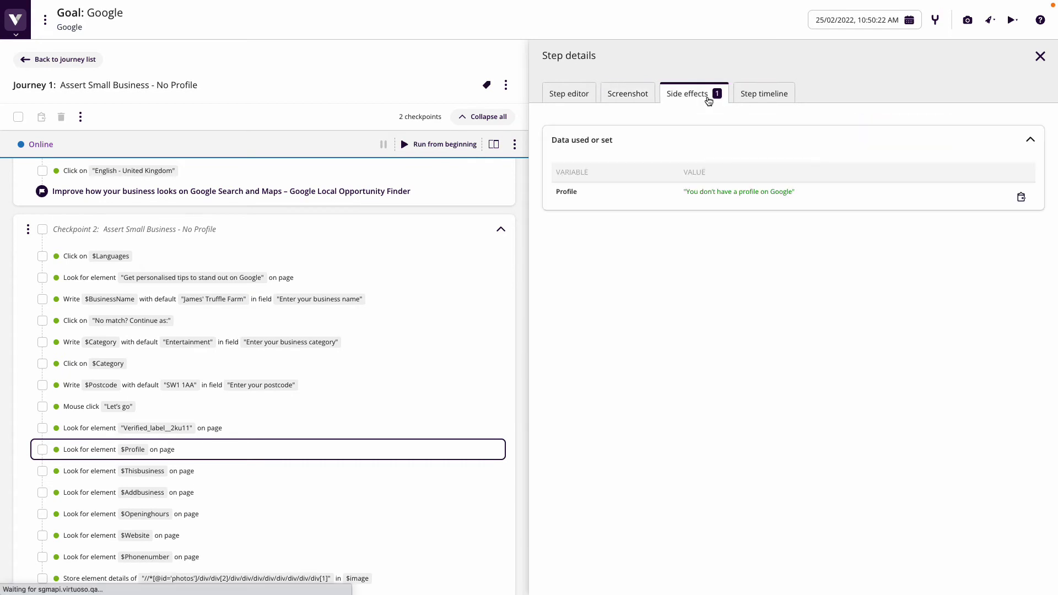
pyautogui.click(630, 96)
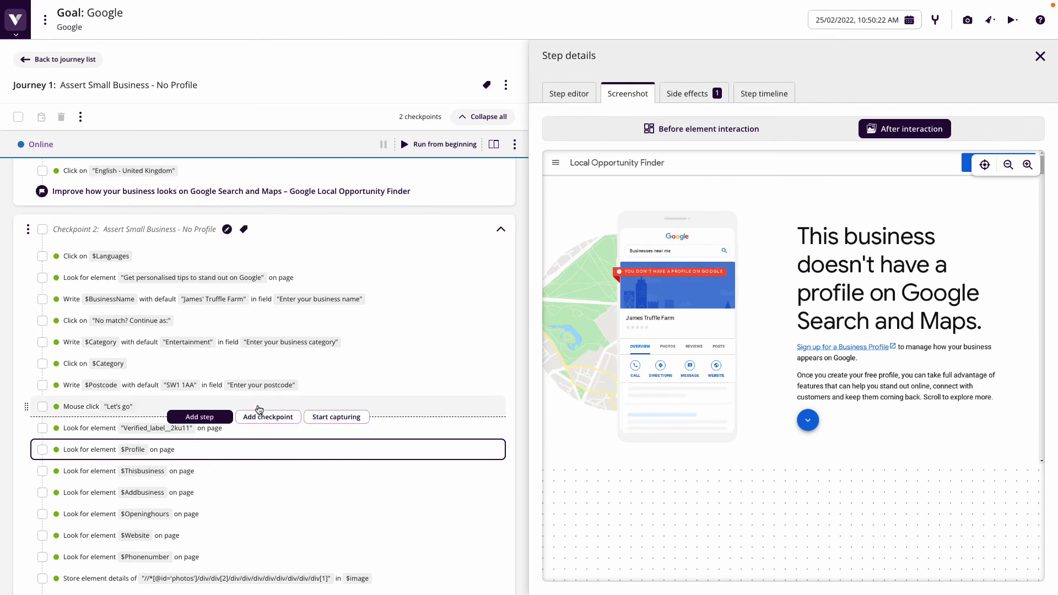
pyautogui.scroll(-2, 259, 407)
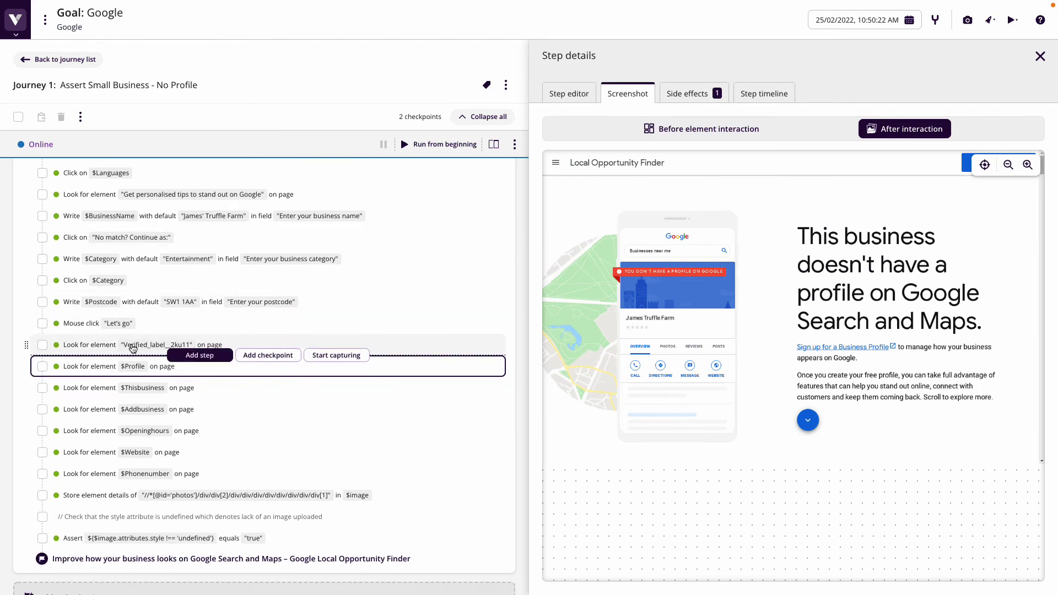
pyautogui.scroll(5, 126, 313)
pyautogui.scroll(-6, 126, 313)
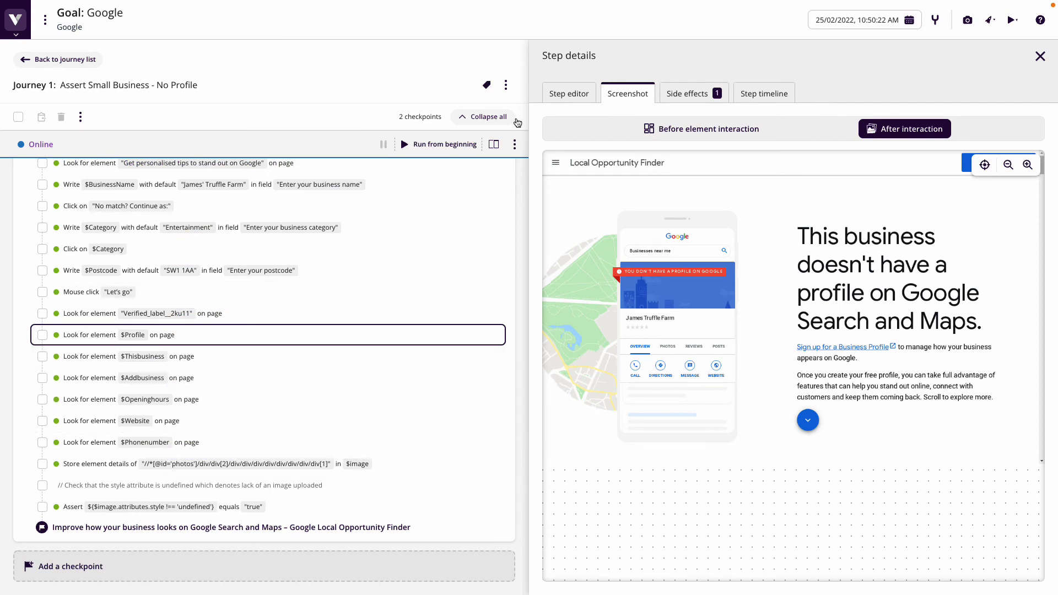
# Open the journey's advanced execution settings and close them unchanged
pyautogui.click(506, 85)
pyautogui.click(515, 126)
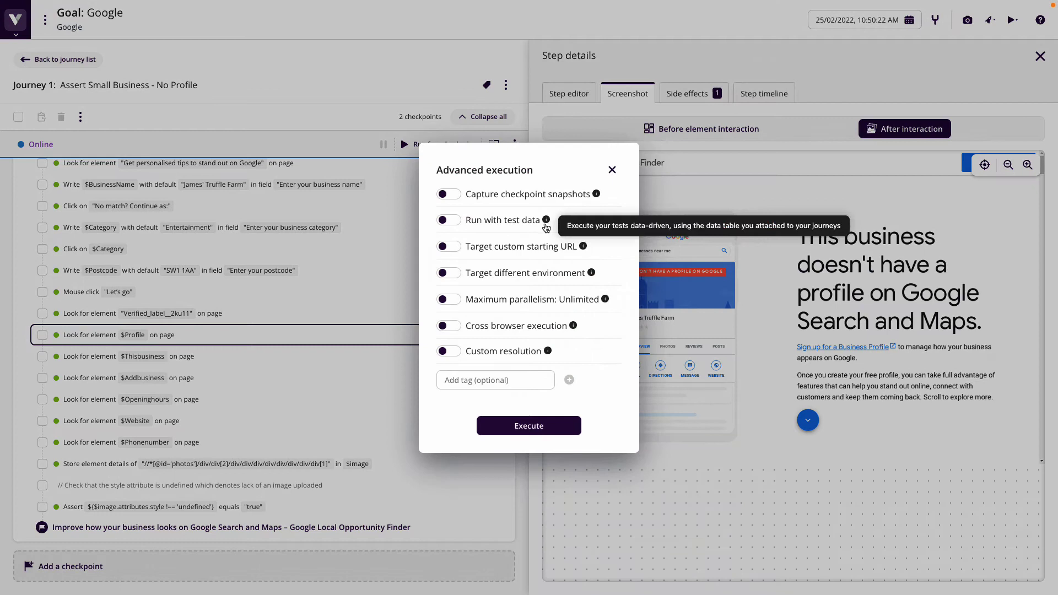
pyautogui.click(613, 171)
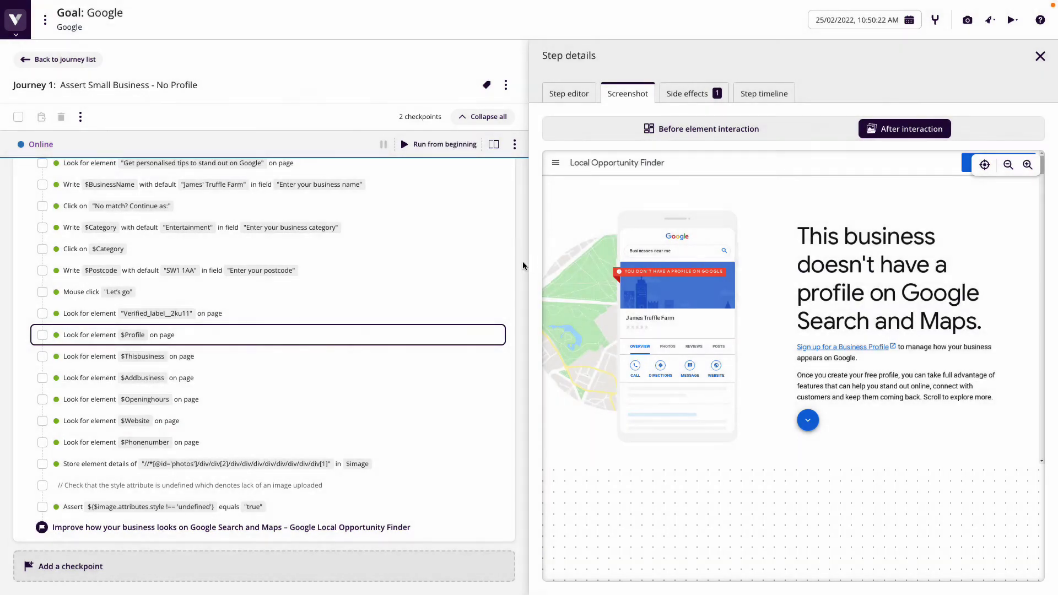
pyautogui.scroll(4, 477, 292)
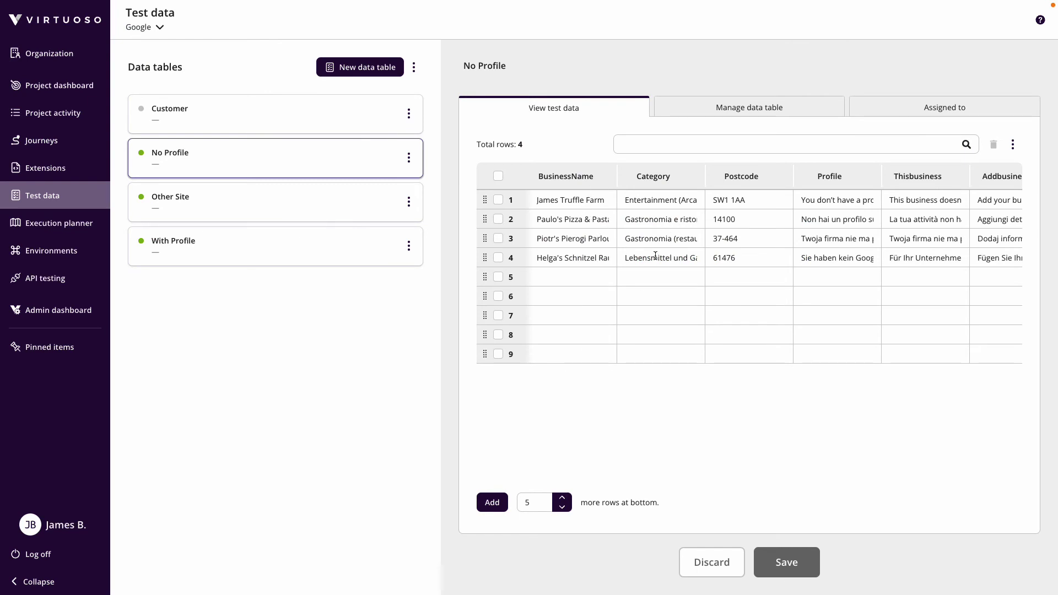
# Scroll across every No Profile data column, reading row 3's full Openinghours text
pyautogui.hscroll(5, 612, 259)
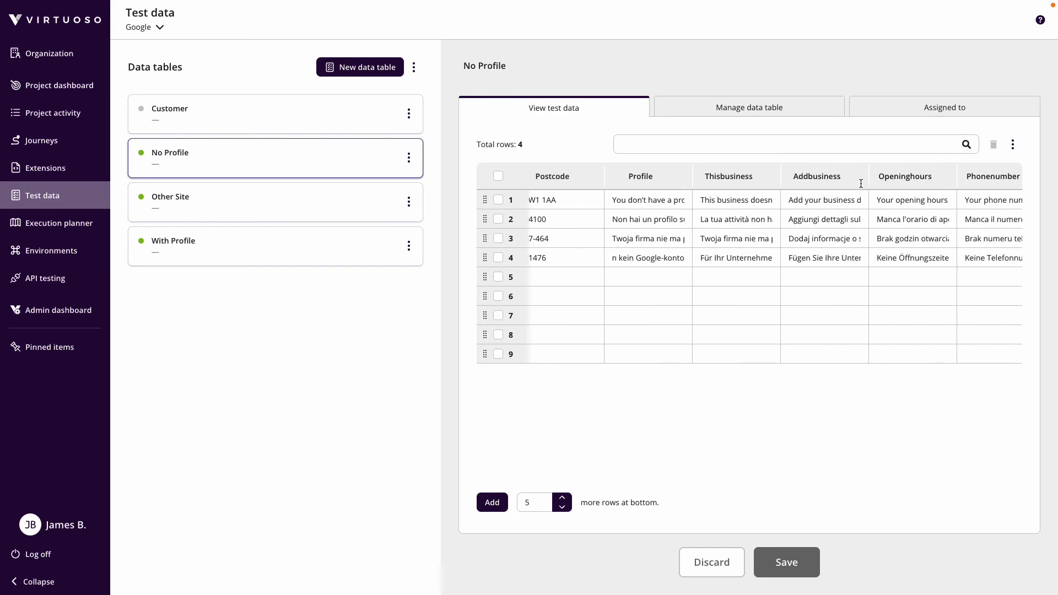
pyautogui.click(895, 233)
pyautogui.hscroll(8, 875, 309)
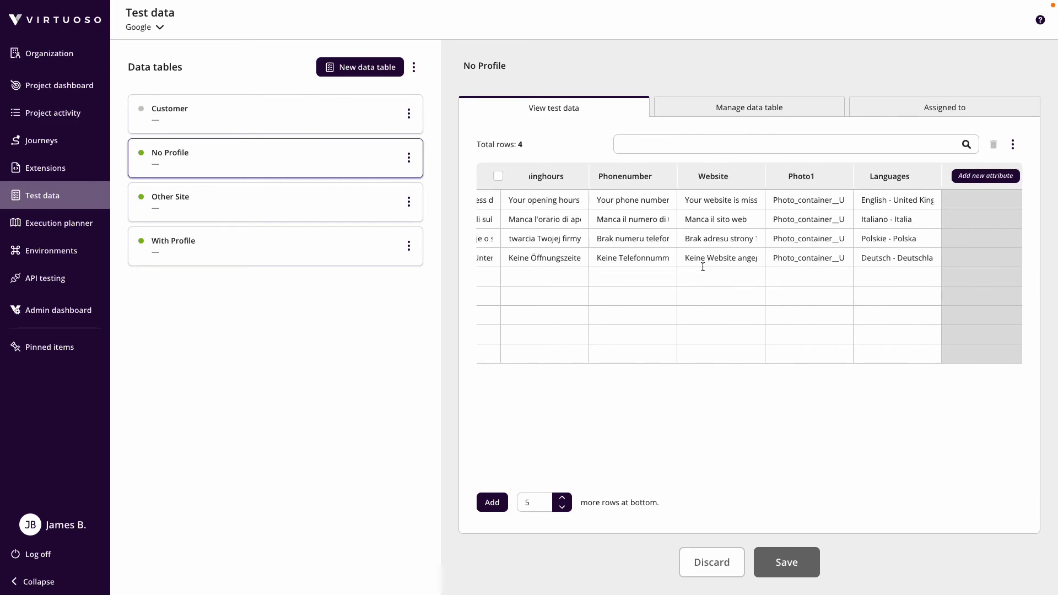
pyautogui.hscroll(-10, 807, 302)
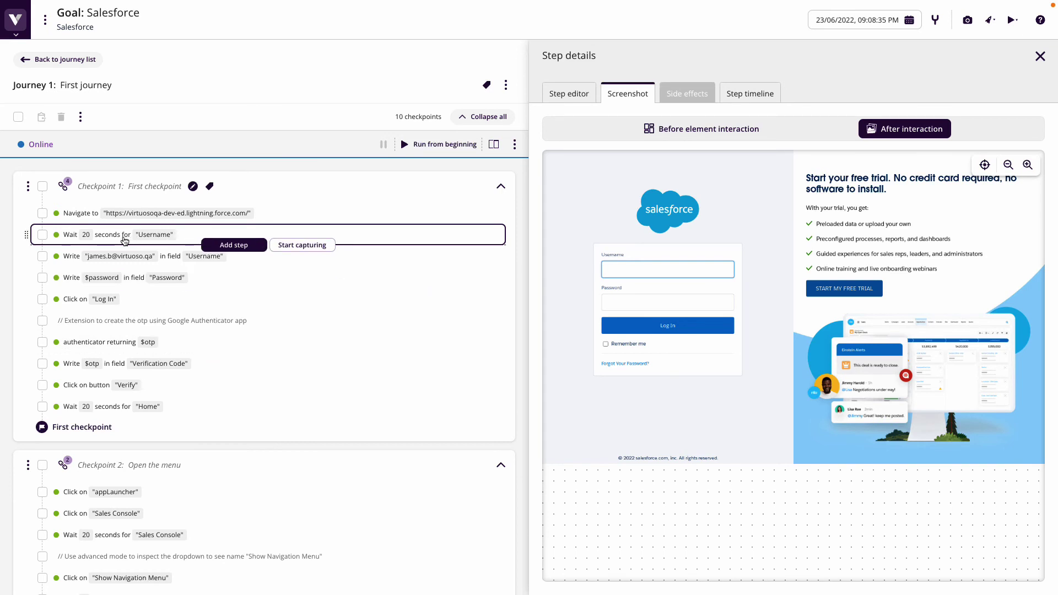
# Step through the username, password and Log In step screenshots
pyautogui.click(140, 256)
pyautogui.click(132, 279)
pyautogui.click(127, 299)
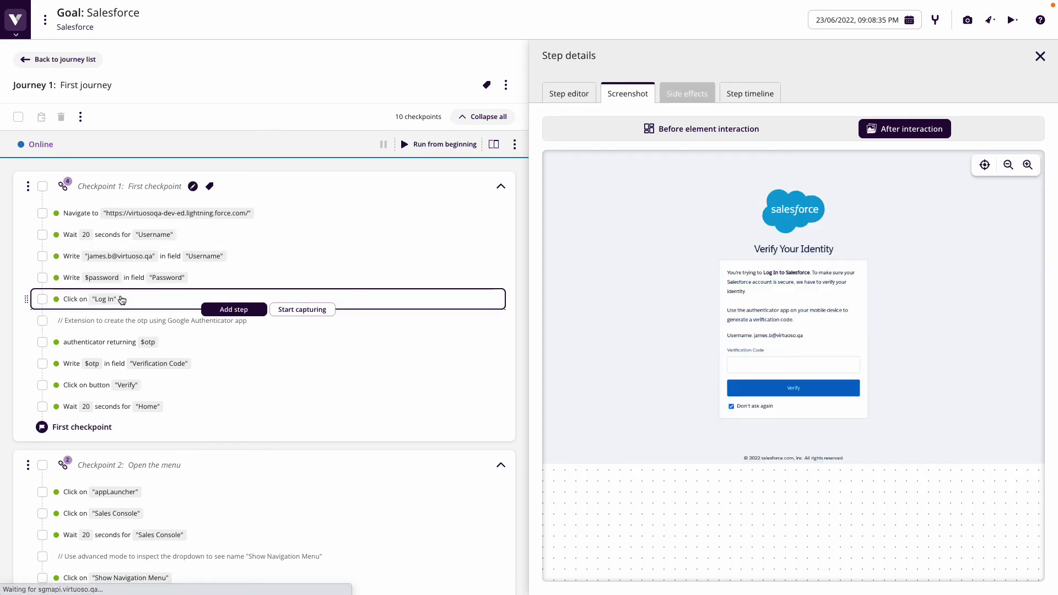
# Check the authenticator's one-time code and the verification page with that code entered
pyautogui.click(139, 342)
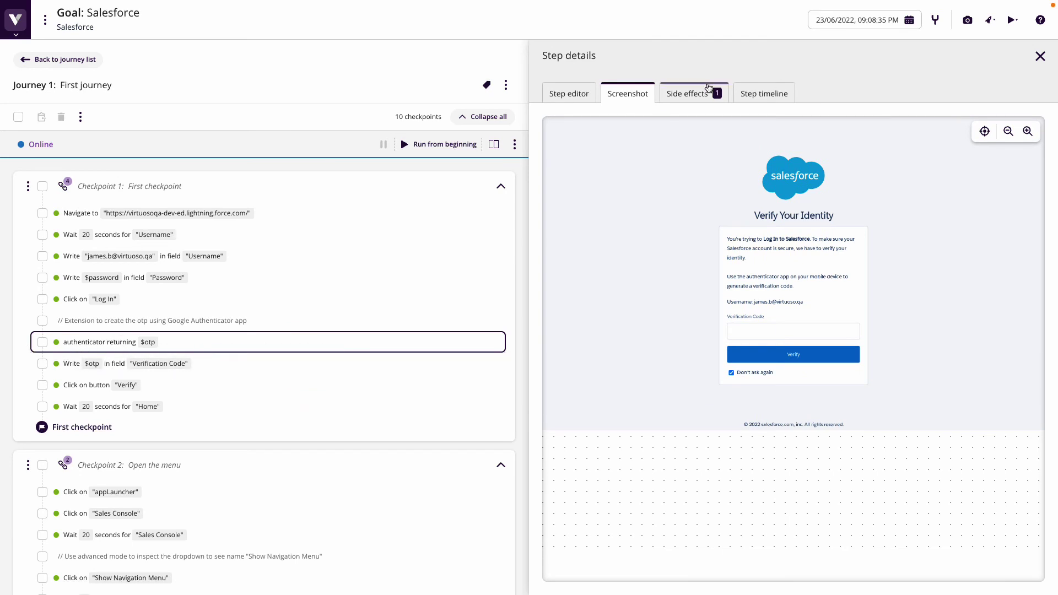
pyautogui.click(687, 93)
pyautogui.doubleClick(168, 363)
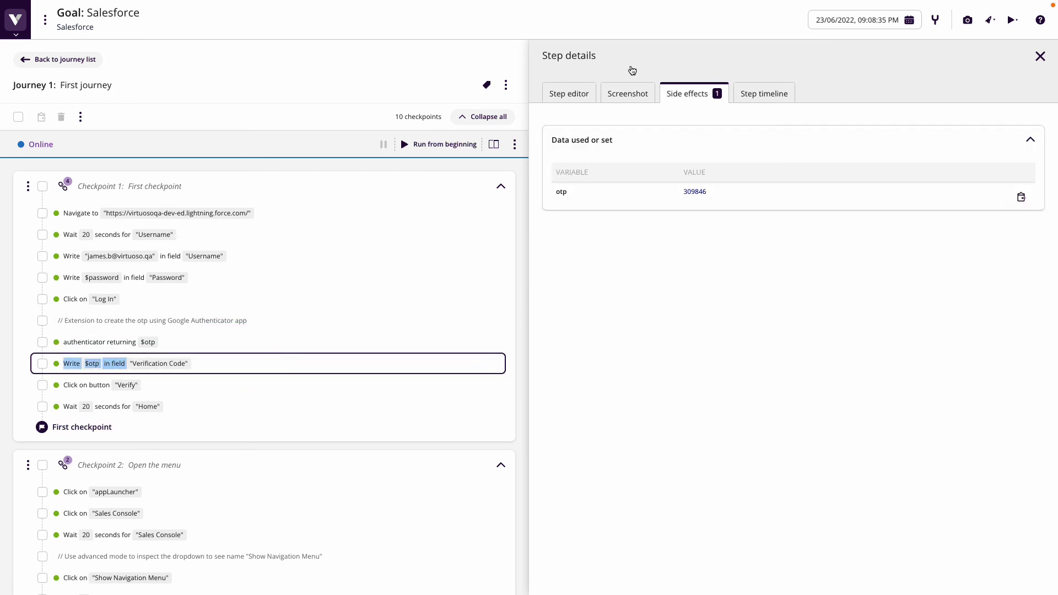
pyautogui.click(631, 93)
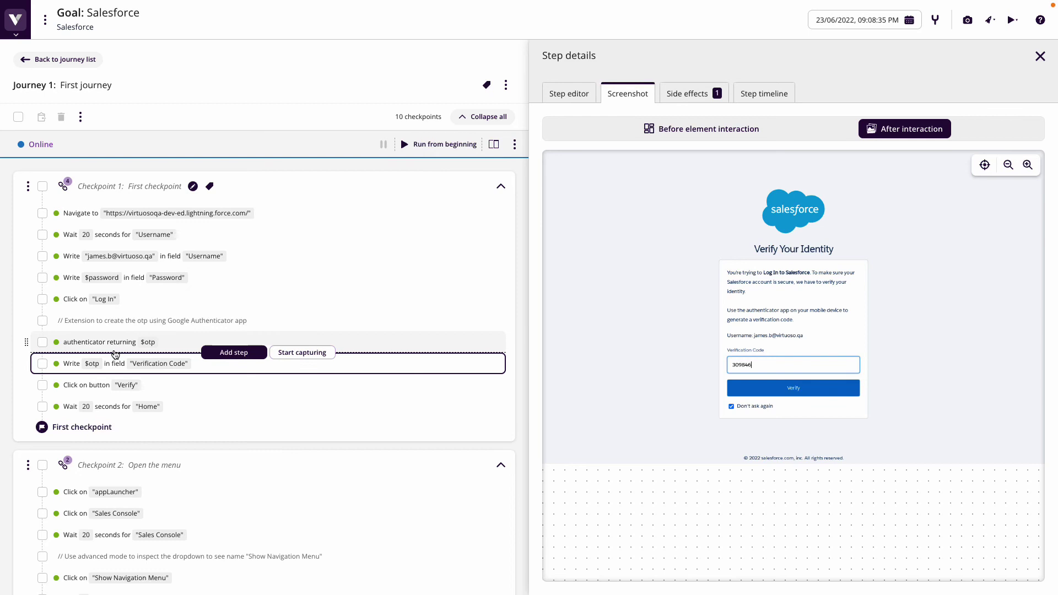
pyautogui.scroll(-5, 115, 354)
# Review the appLauncher and Show Navigation Menu step screenshots
pyautogui.click(119, 200)
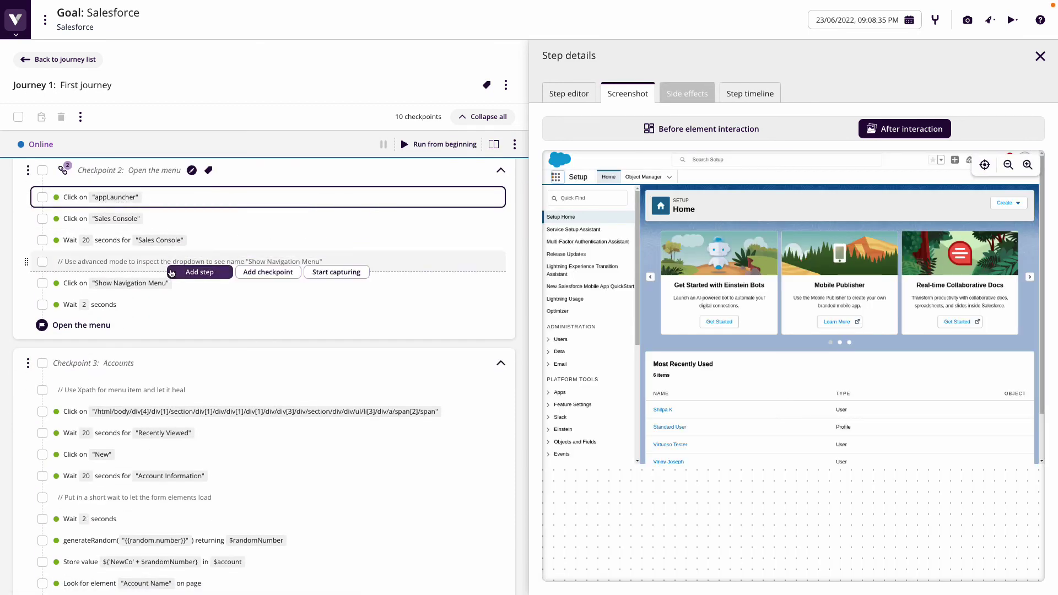
pyautogui.click(119, 285)
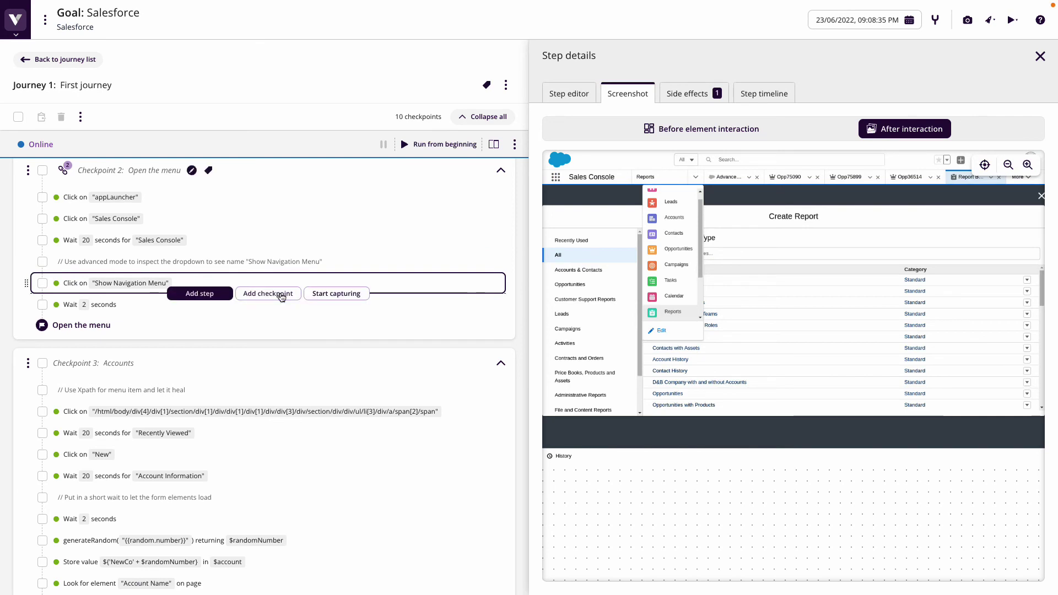
pyautogui.scroll(-4, 165, 303)
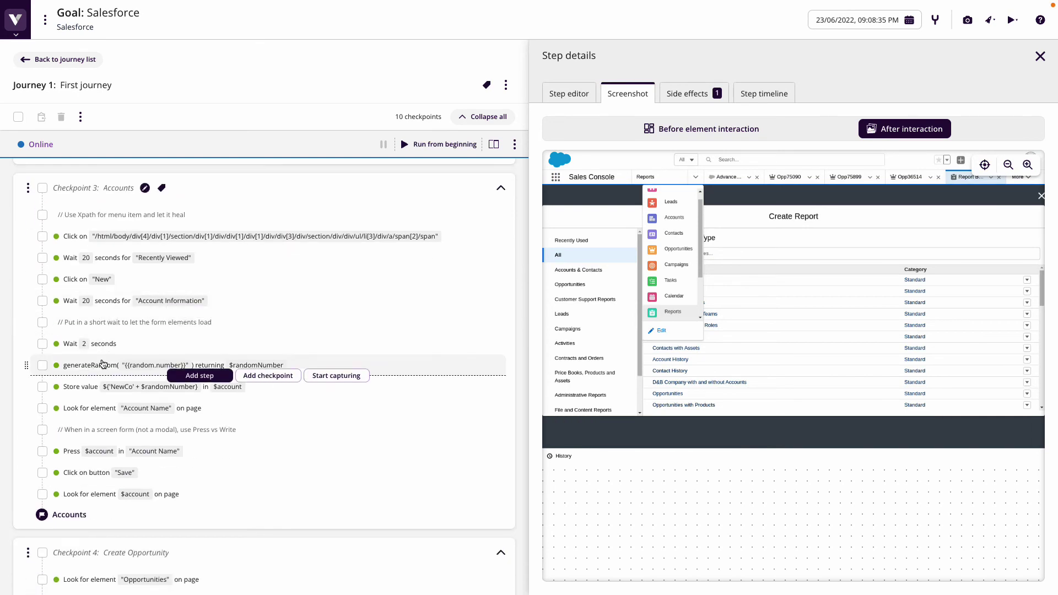
# Check the generated random number and the stored account name NewCo80925
pyautogui.click(102, 367)
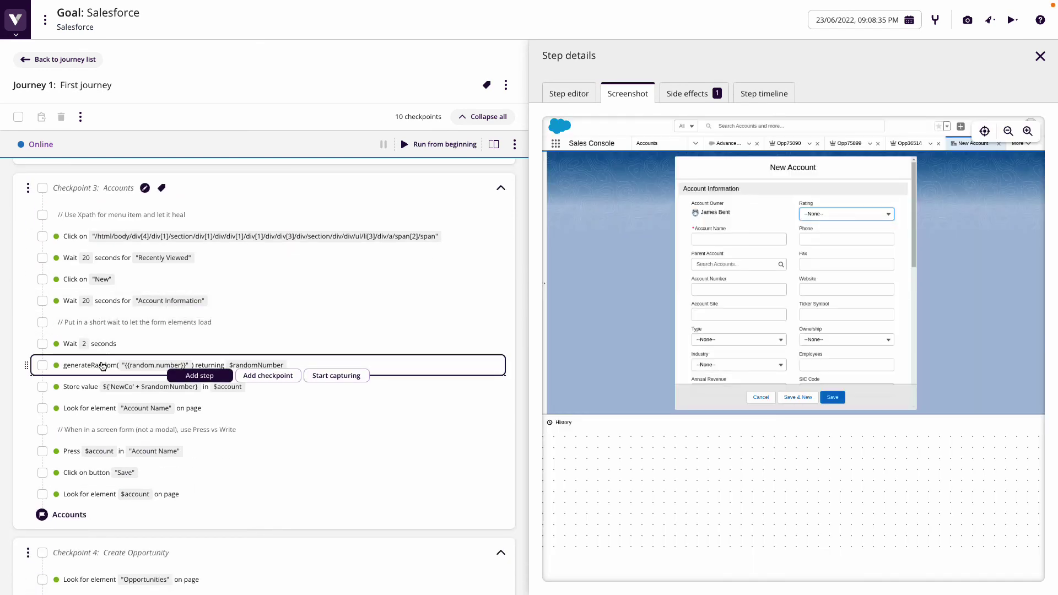
pyautogui.click(711, 96)
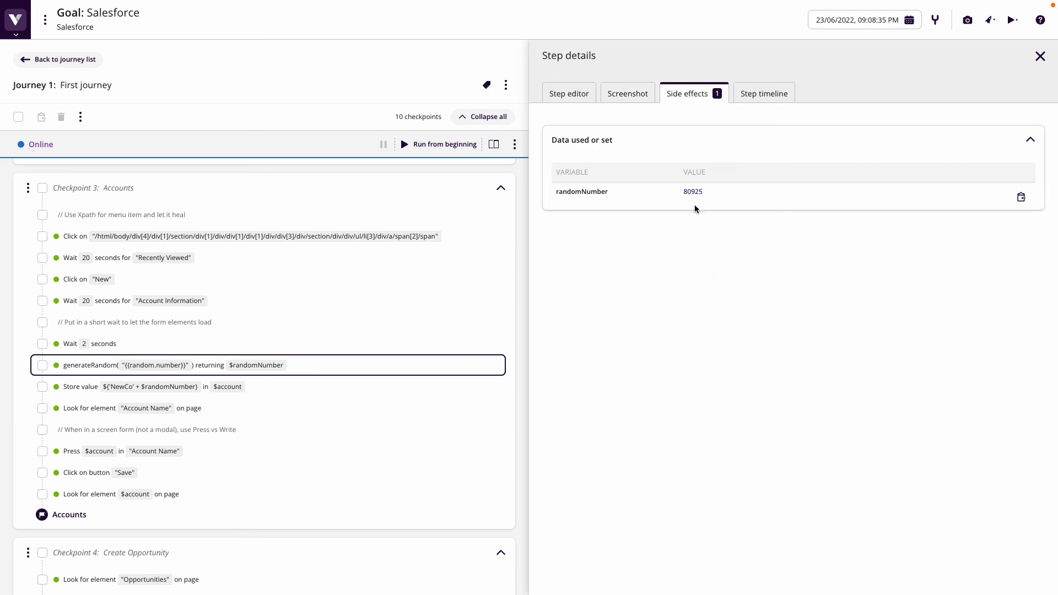
pyautogui.click(126, 393)
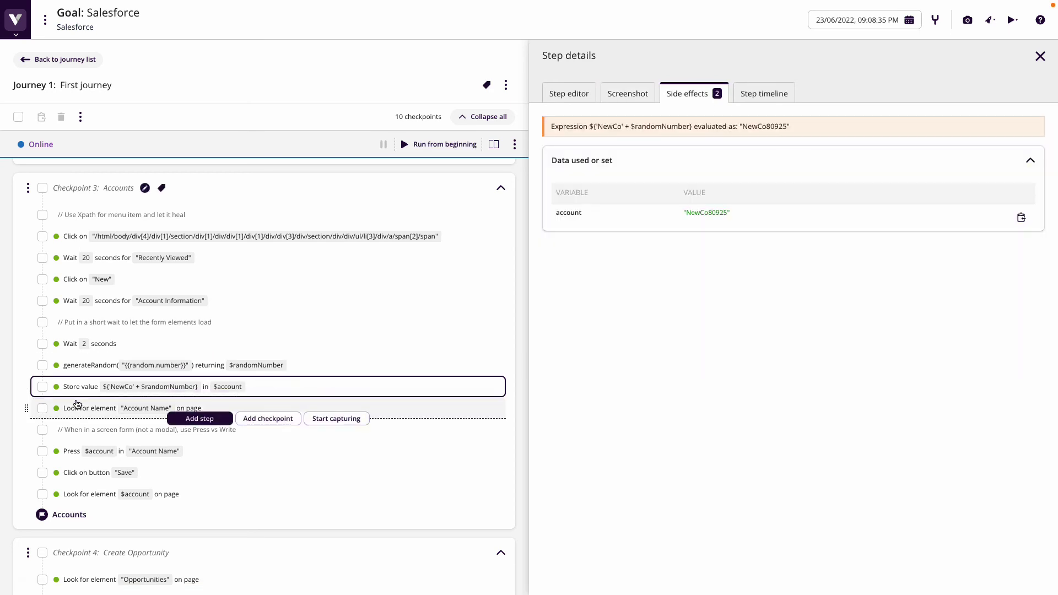
pyautogui.click(622, 96)
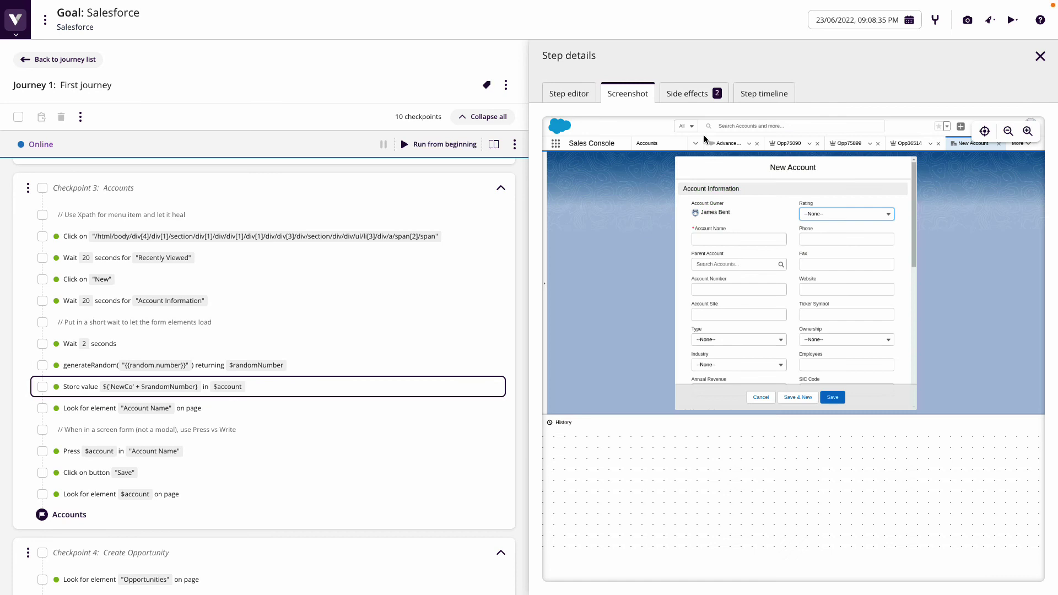
pyautogui.scroll(-1, 209, 391)
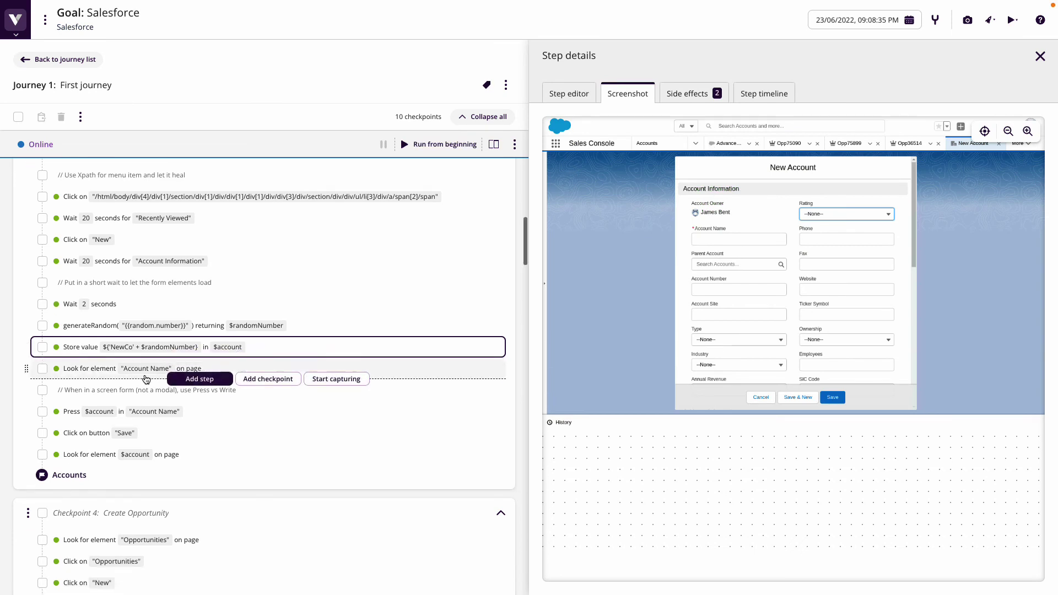
# Step through entering and saving the NewCo80925 account, then opening Opportunities and starting a new one
pyautogui.click(148, 374)
pyautogui.click(131, 411)
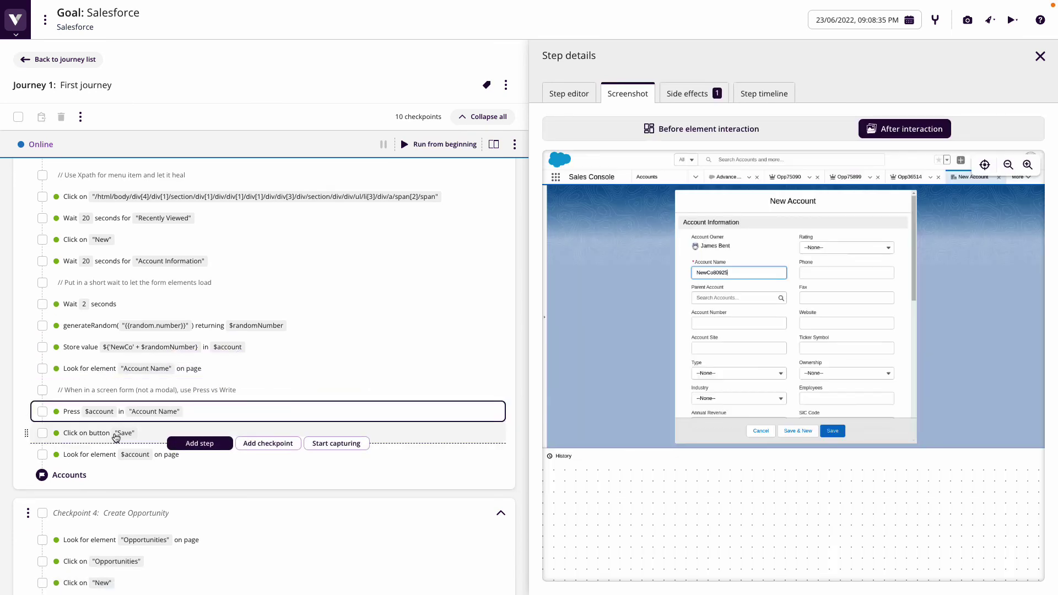
pyautogui.click(118, 432)
pyautogui.click(126, 454)
pyautogui.scroll(-1, 129, 462)
pyautogui.scroll(-2, 129, 463)
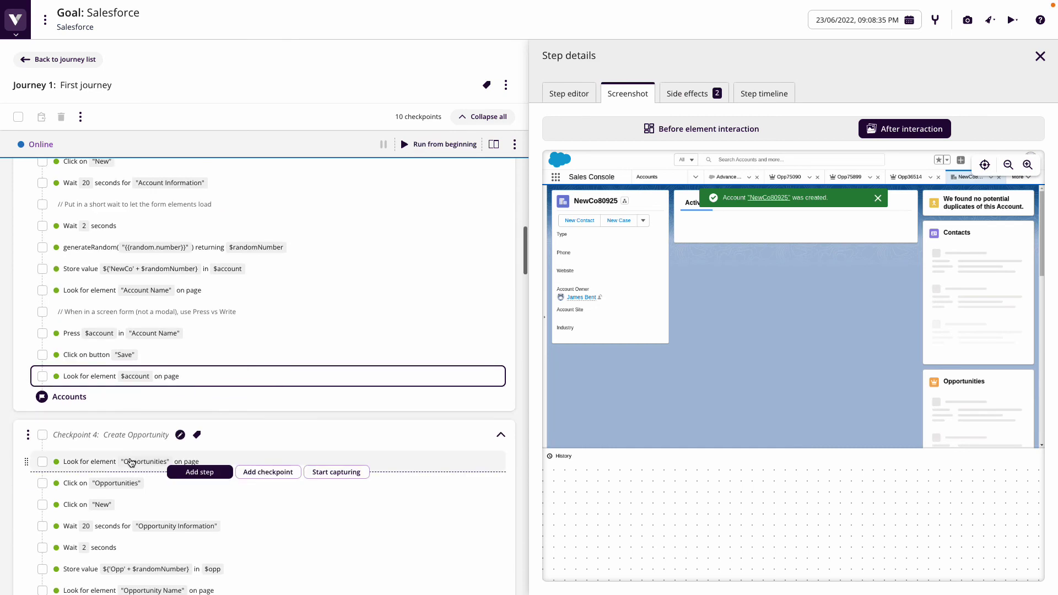
pyautogui.click(129, 462)
pyautogui.click(118, 483)
pyautogui.click(109, 507)
pyautogui.scroll(-3, 110, 504)
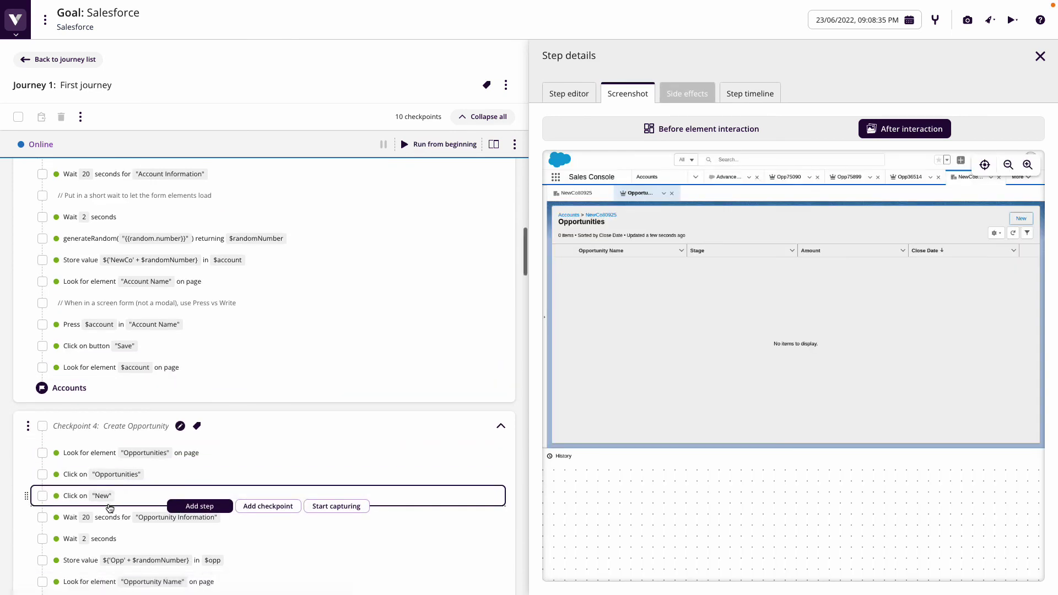
# Review the Opportunity Information wait and 2-second wait step screenshots
pyautogui.click(110, 436)
pyautogui.click(112, 457)
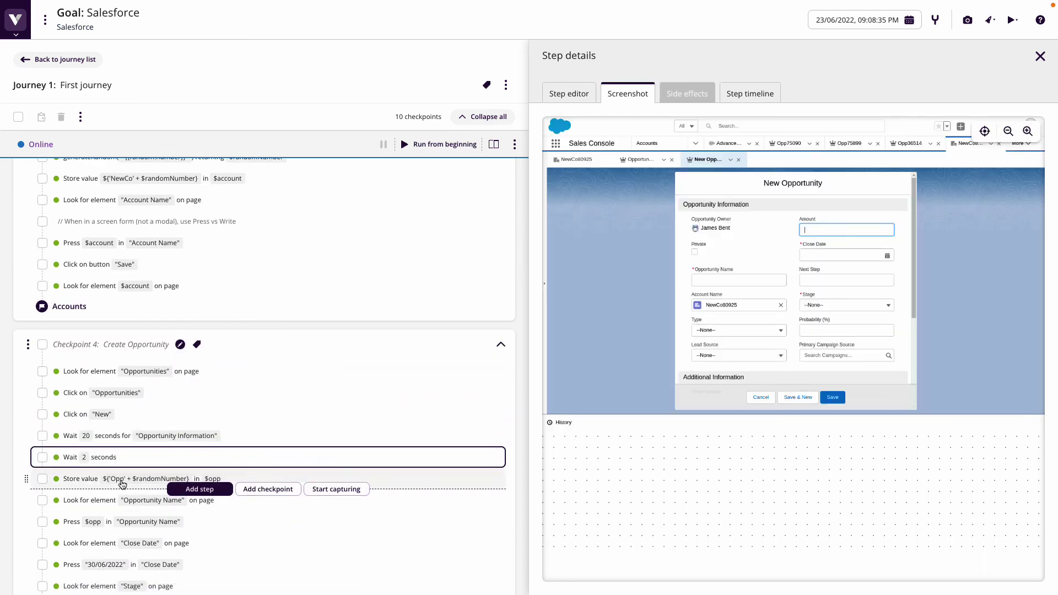
pyautogui.scroll(-15, 117, 471)
pyautogui.scroll(-15, 122, 484)
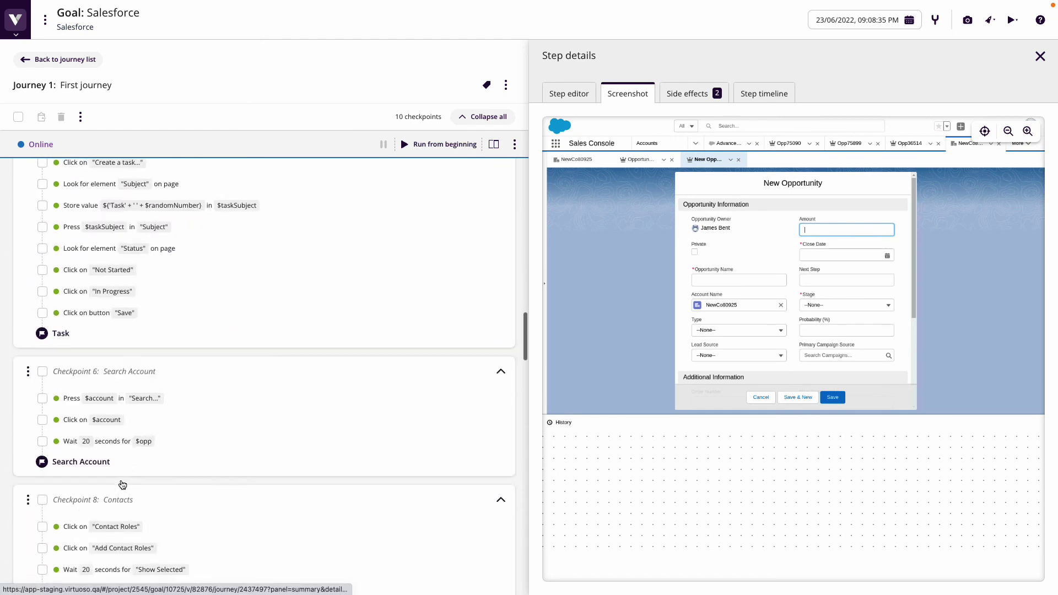
pyautogui.scroll(-20, 123, 484)
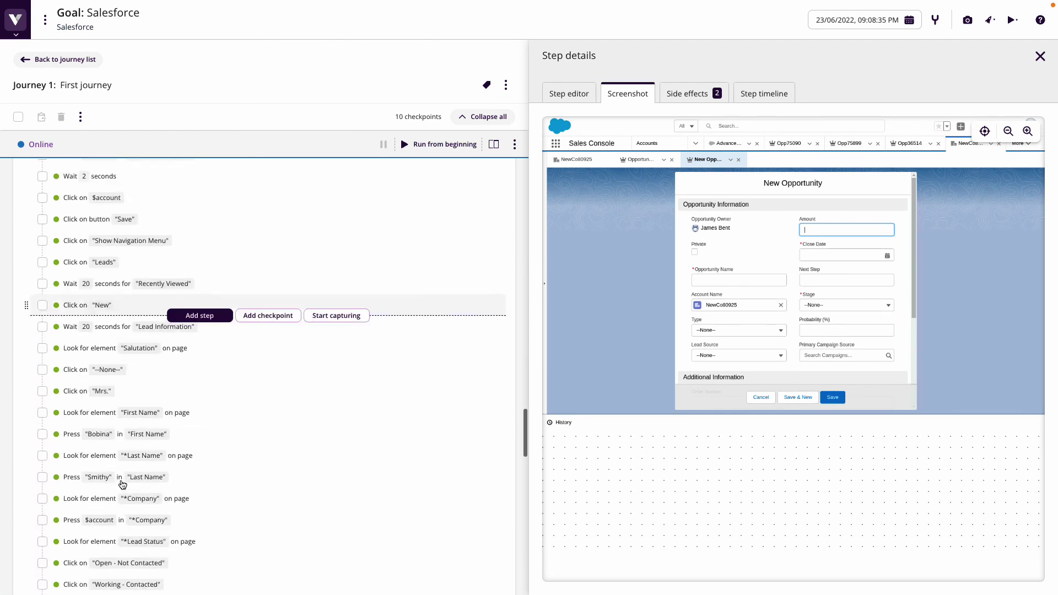
pyautogui.scroll(-15, 122, 484)
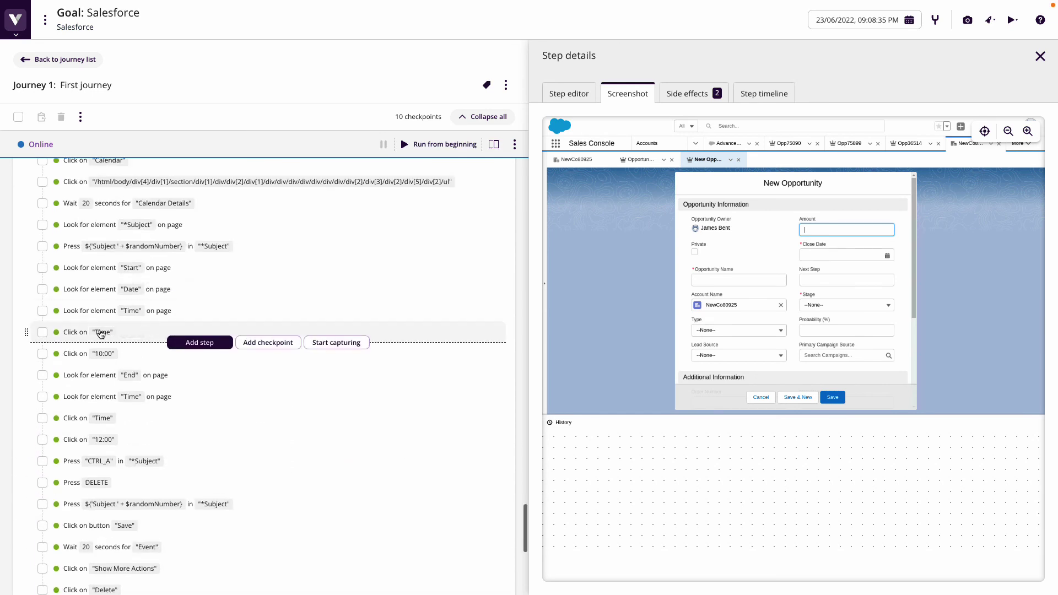
pyautogui.scroll(5, 108, 288)
# Inspect the Click on Calendar step's element selectors in the Step editor
pyautogui.click(100, 299)
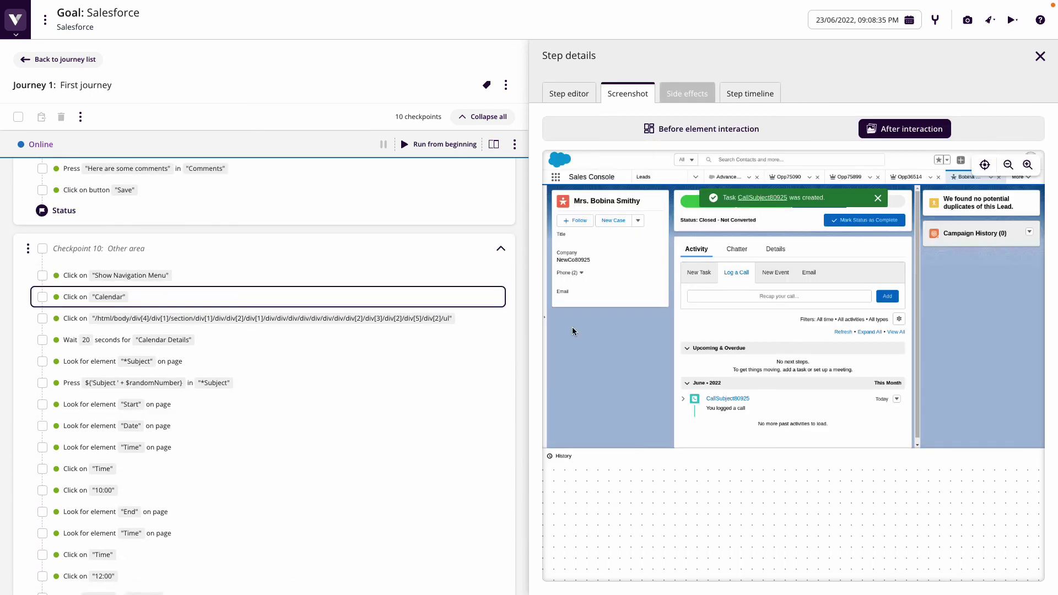
pyautogui.click(568, 94)
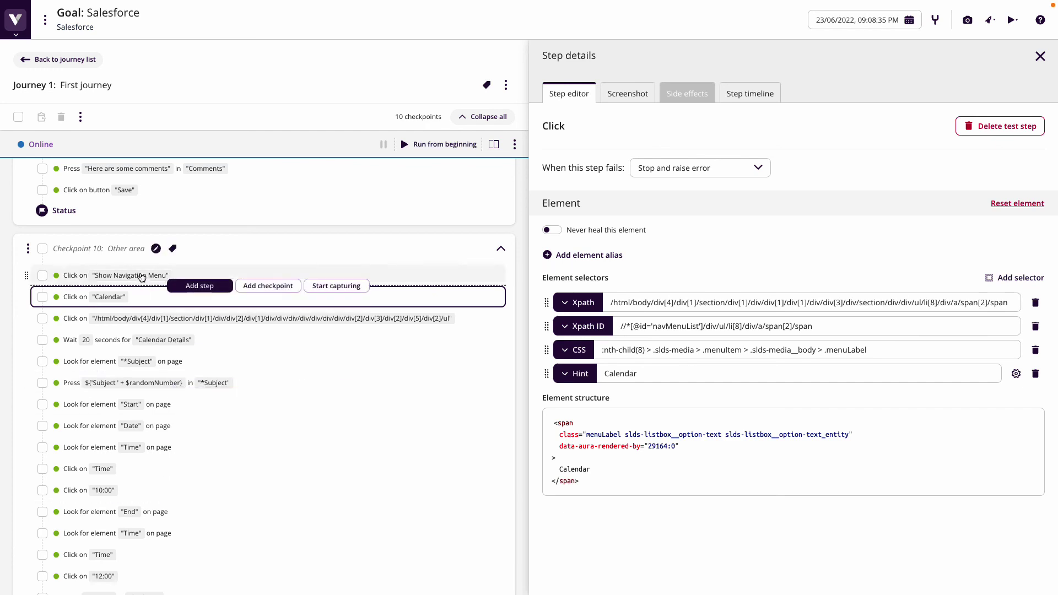
pyautogui.scroll(-10, 133, 433)
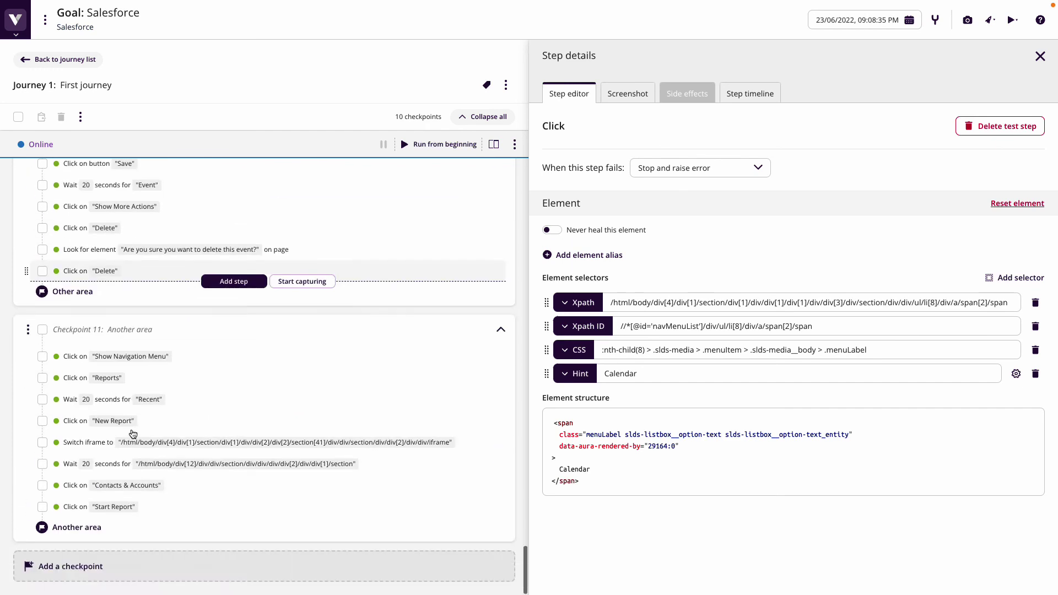
pyautogui.scroll(15, 132, 434)
pyautogui.scroll(2, 133, 434)
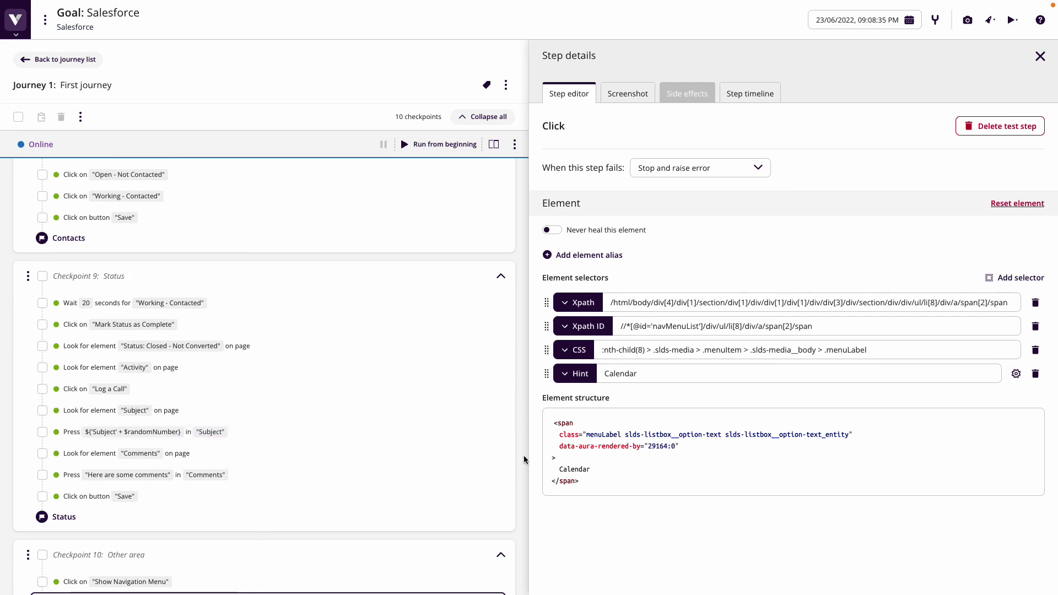
pyautogui.scroll(7, 439, 431)
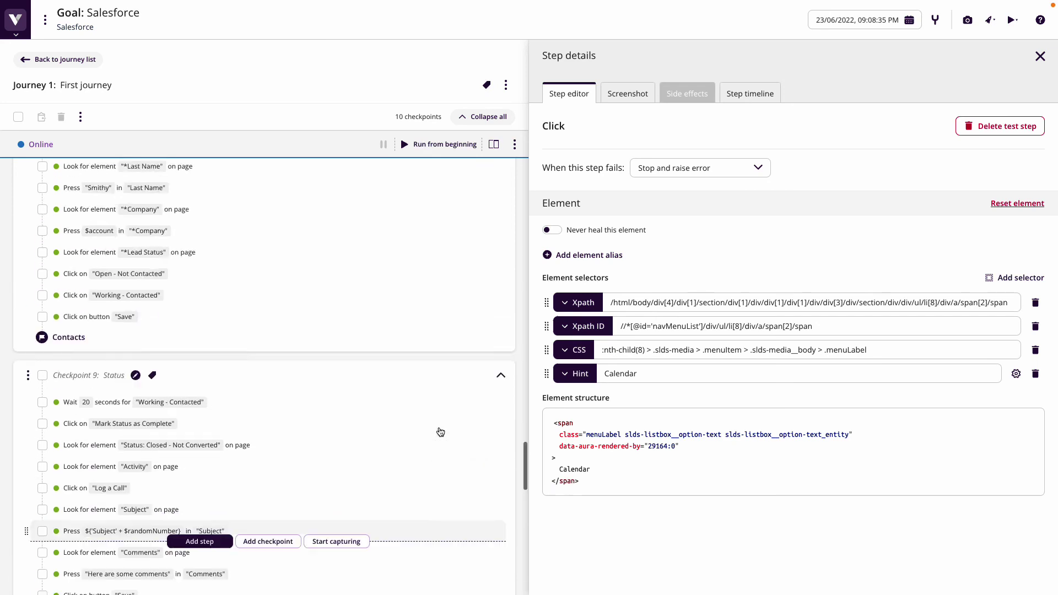
pyautogui.scroll(3, 439, 431)
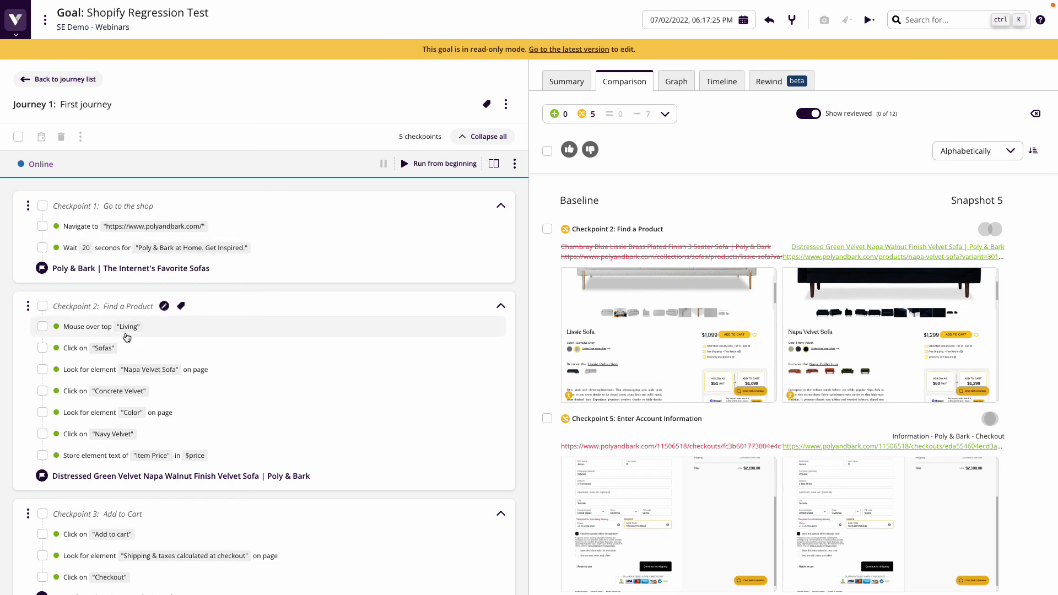
pyautogui.scroll(-5, 105, 380)
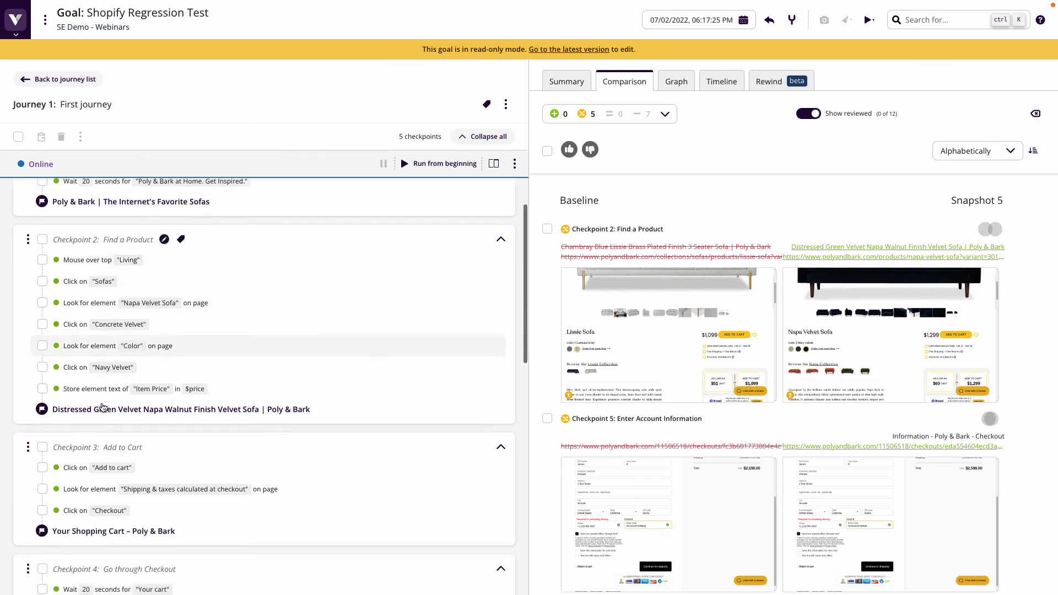
pyautogui.scroll(-4, 116, 419)
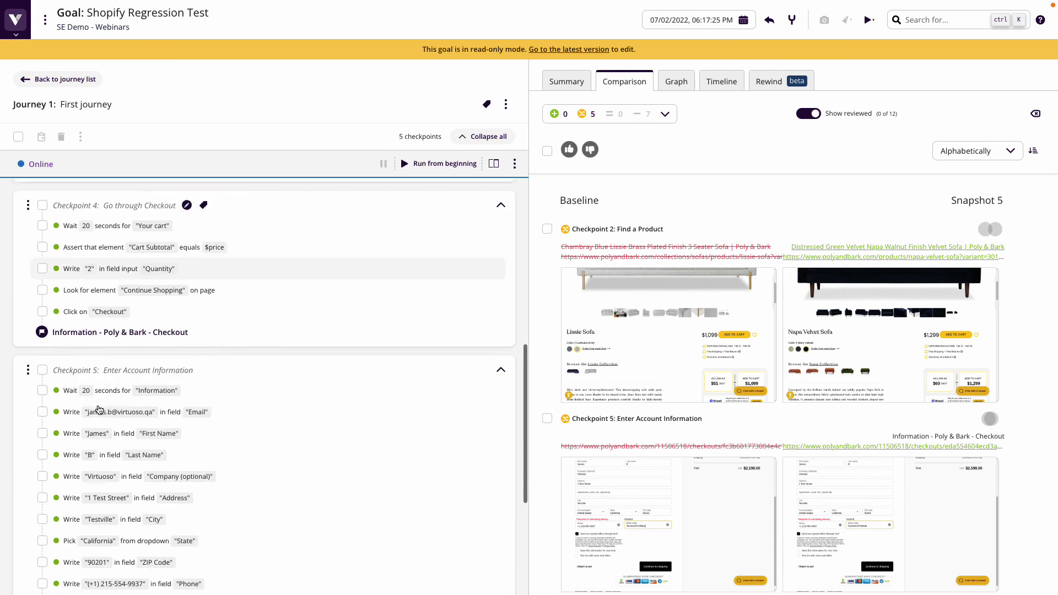
pyautogui.scroll(9, 113, 451)
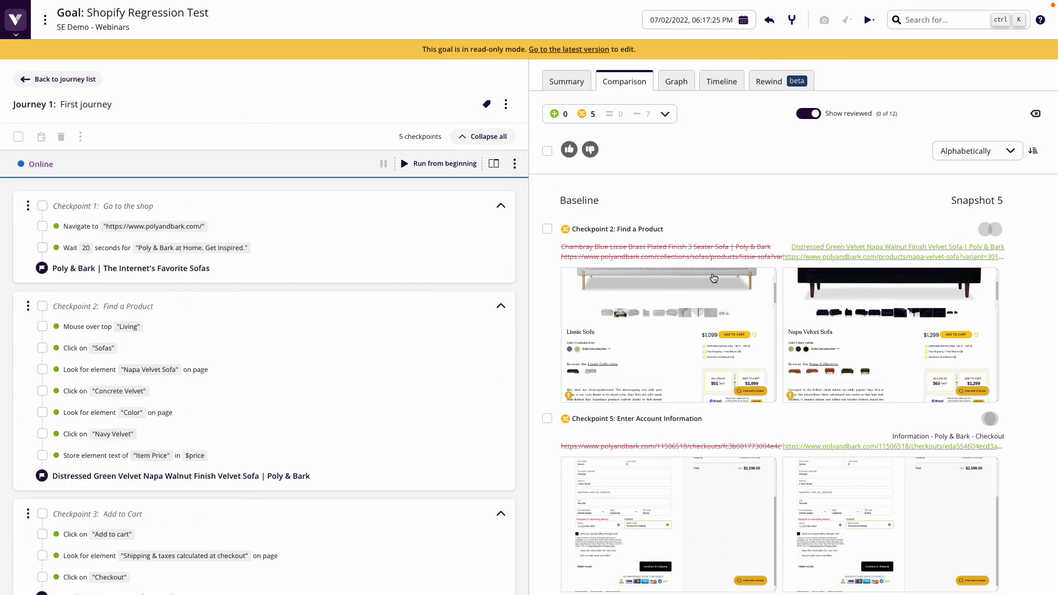
pyautogui.click(506, 105)
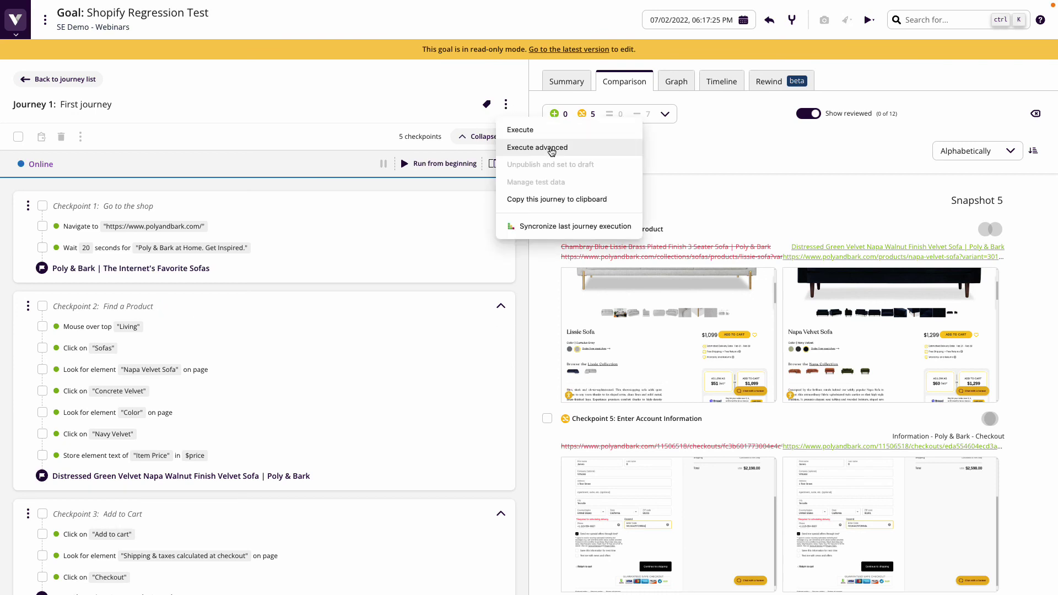
pyautogui.click(547, 148)
pyautogui.click(495, 195)
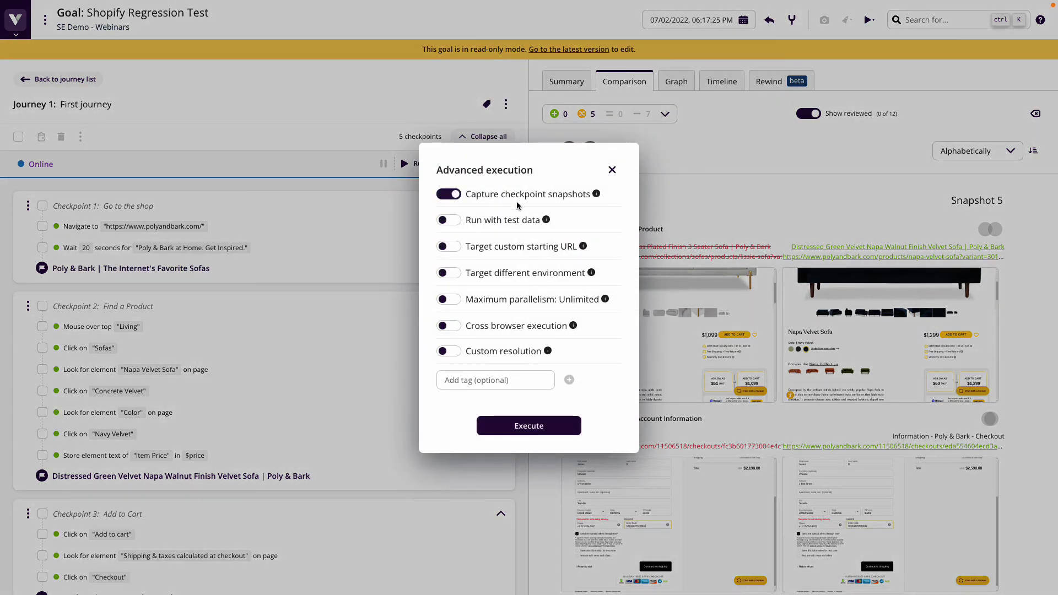
pyautogui.click(613, 170)
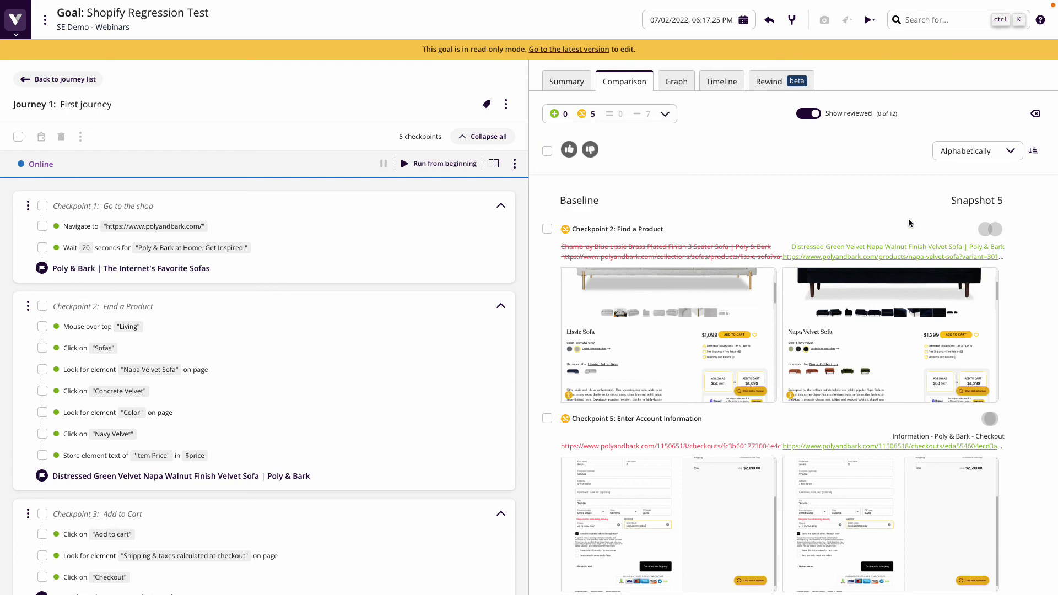
# Check the change-type filter, then open the Checkpoint 2 comparison for the sofa product page
pyautogui.click(583, 117)
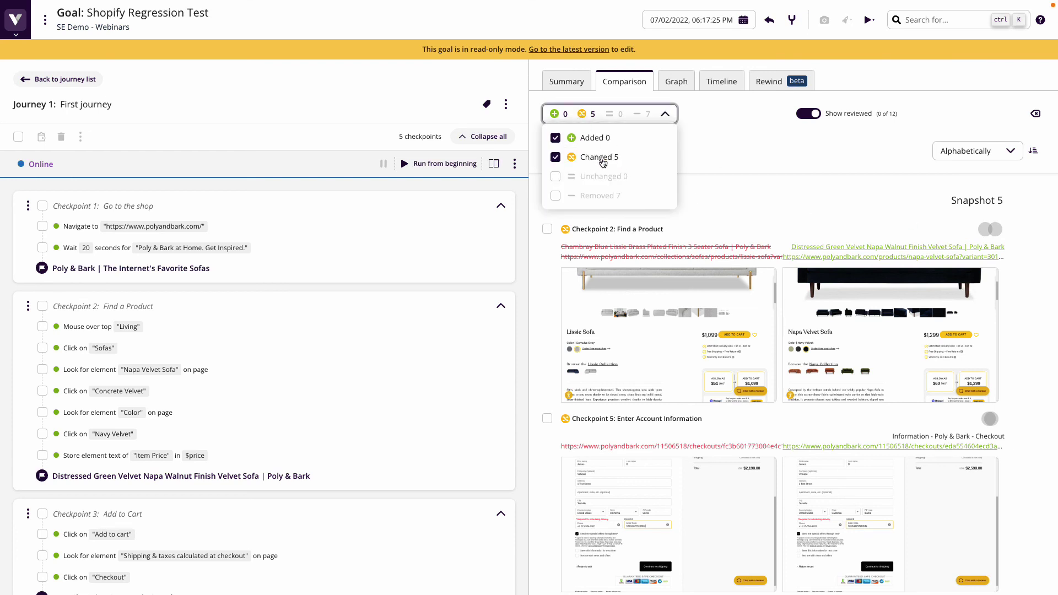
pyautogui.click(788, 204)
pyautogui.click(996, 237)
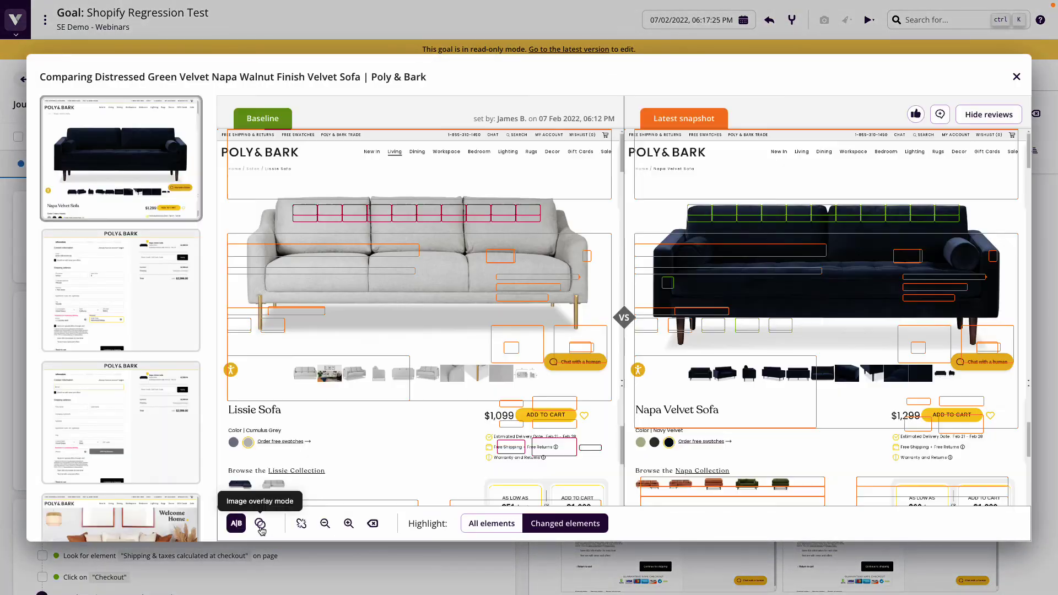
# Use Swipe overlay to compare Baseline's grey Lissie Sofa with Snapshot 5's navy Napa Velvet Sofa
pyautogui.click(260, 528)
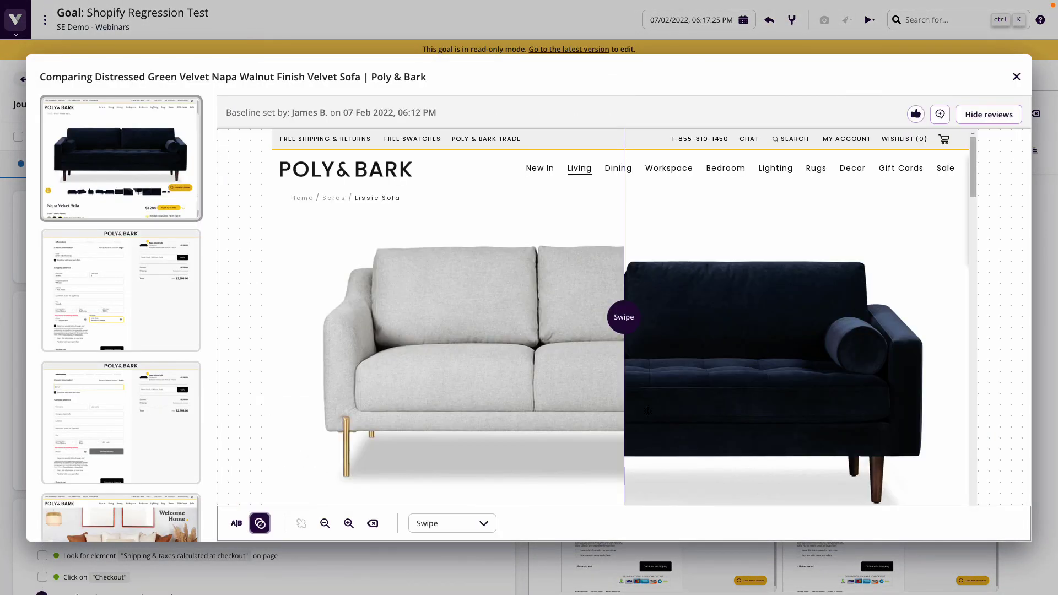
pyautogui.moveTo(645, 314); pyautogui.dragTo(394, 356)
pyautogui.scroll(-2, 394, 355)
pyautogui.scroll(-4, 394, 355)
pyautogui.moveTo(398, 315); pyautogui.dragTo(631, 365)
pyautogui.scroll(-2, 312, 343)
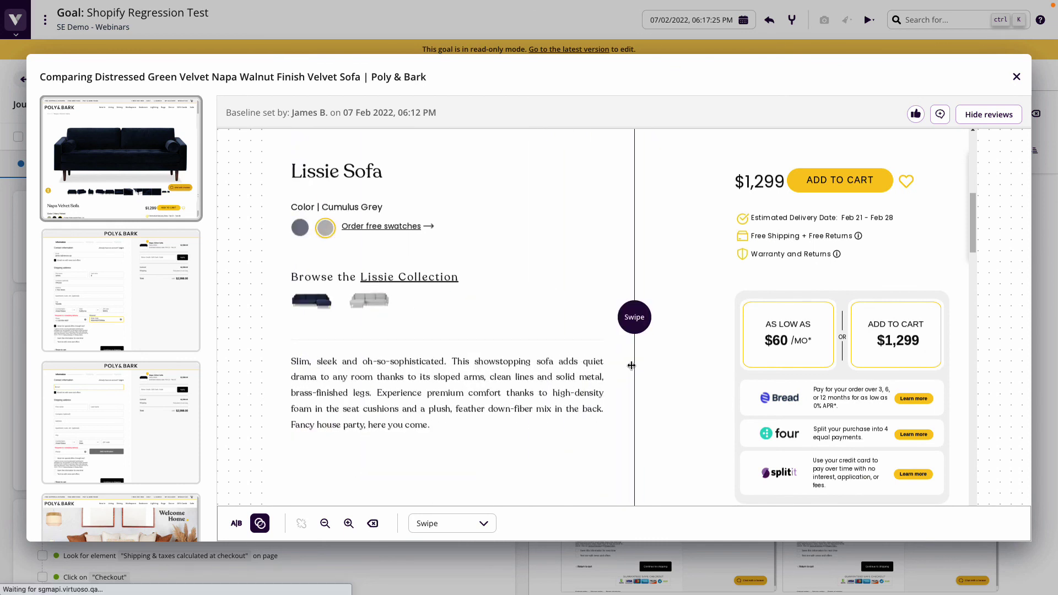